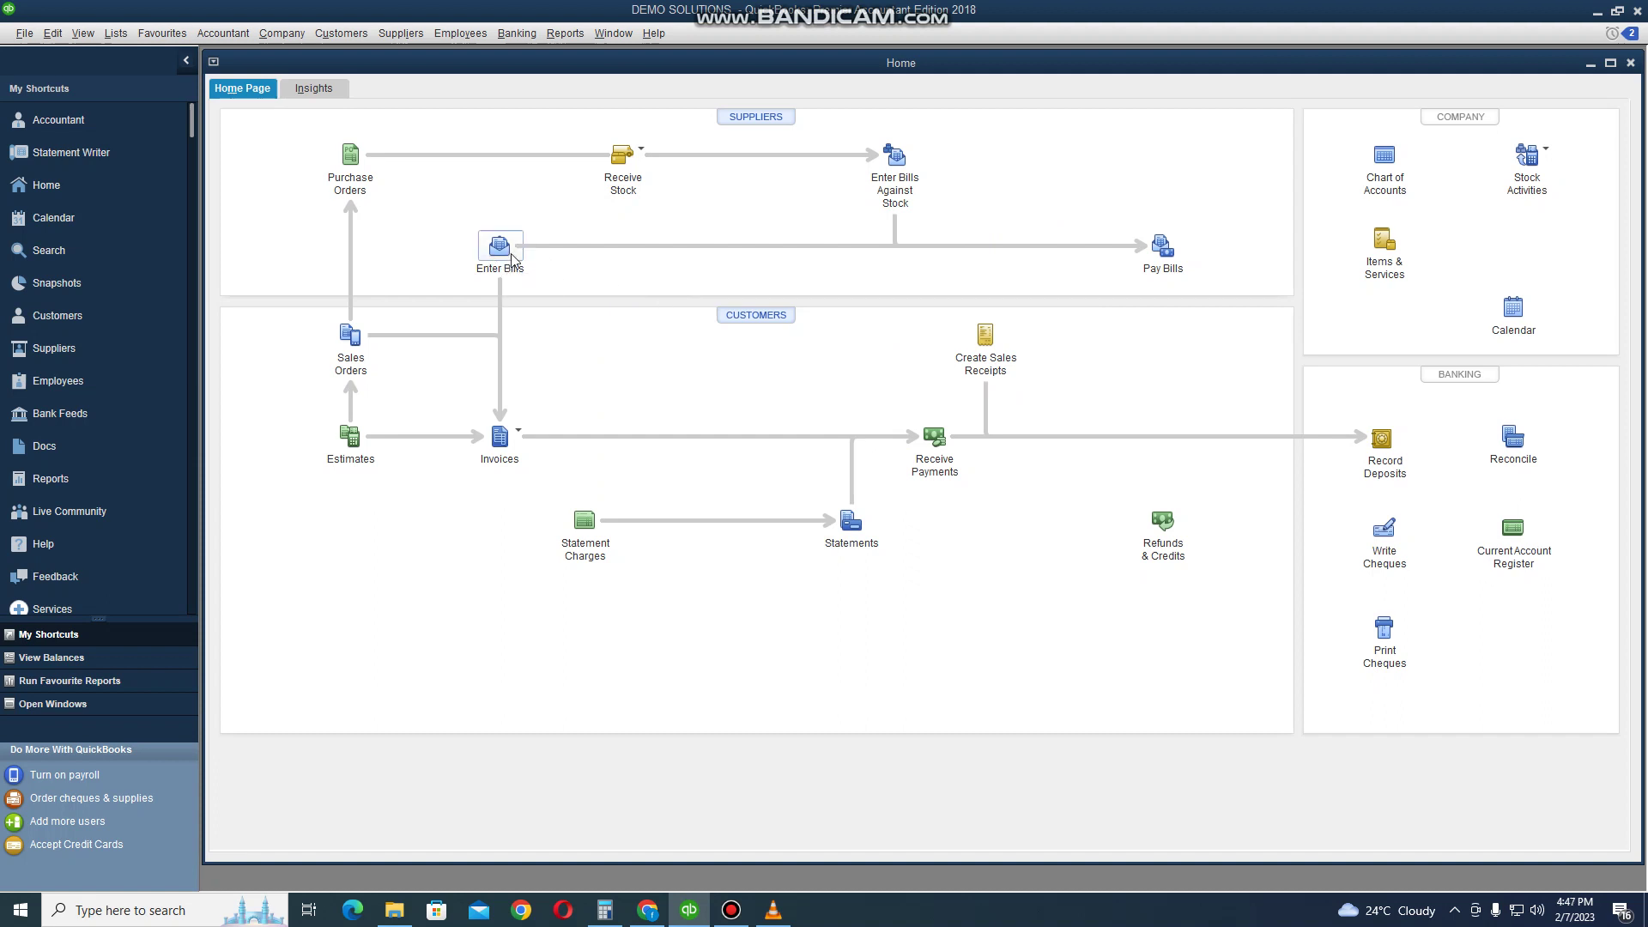
- Open a new bill, permanently turn off the VAT regulation notice, and maximize the bill window
click(513, 257)
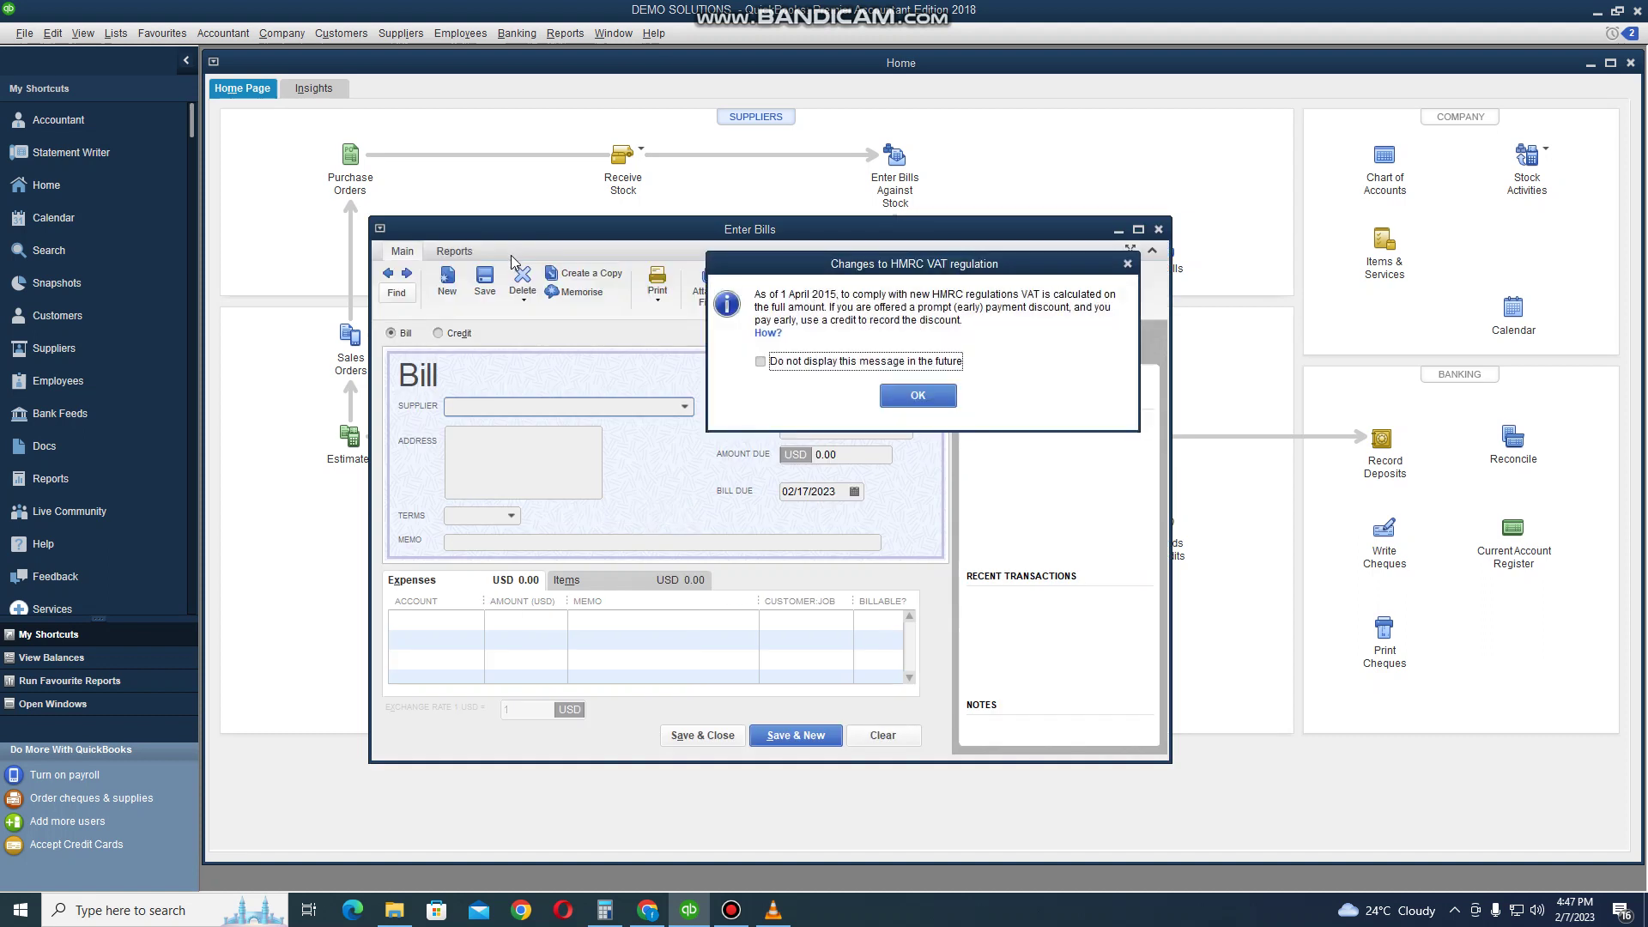
click(761, 362)
click(893, 399)
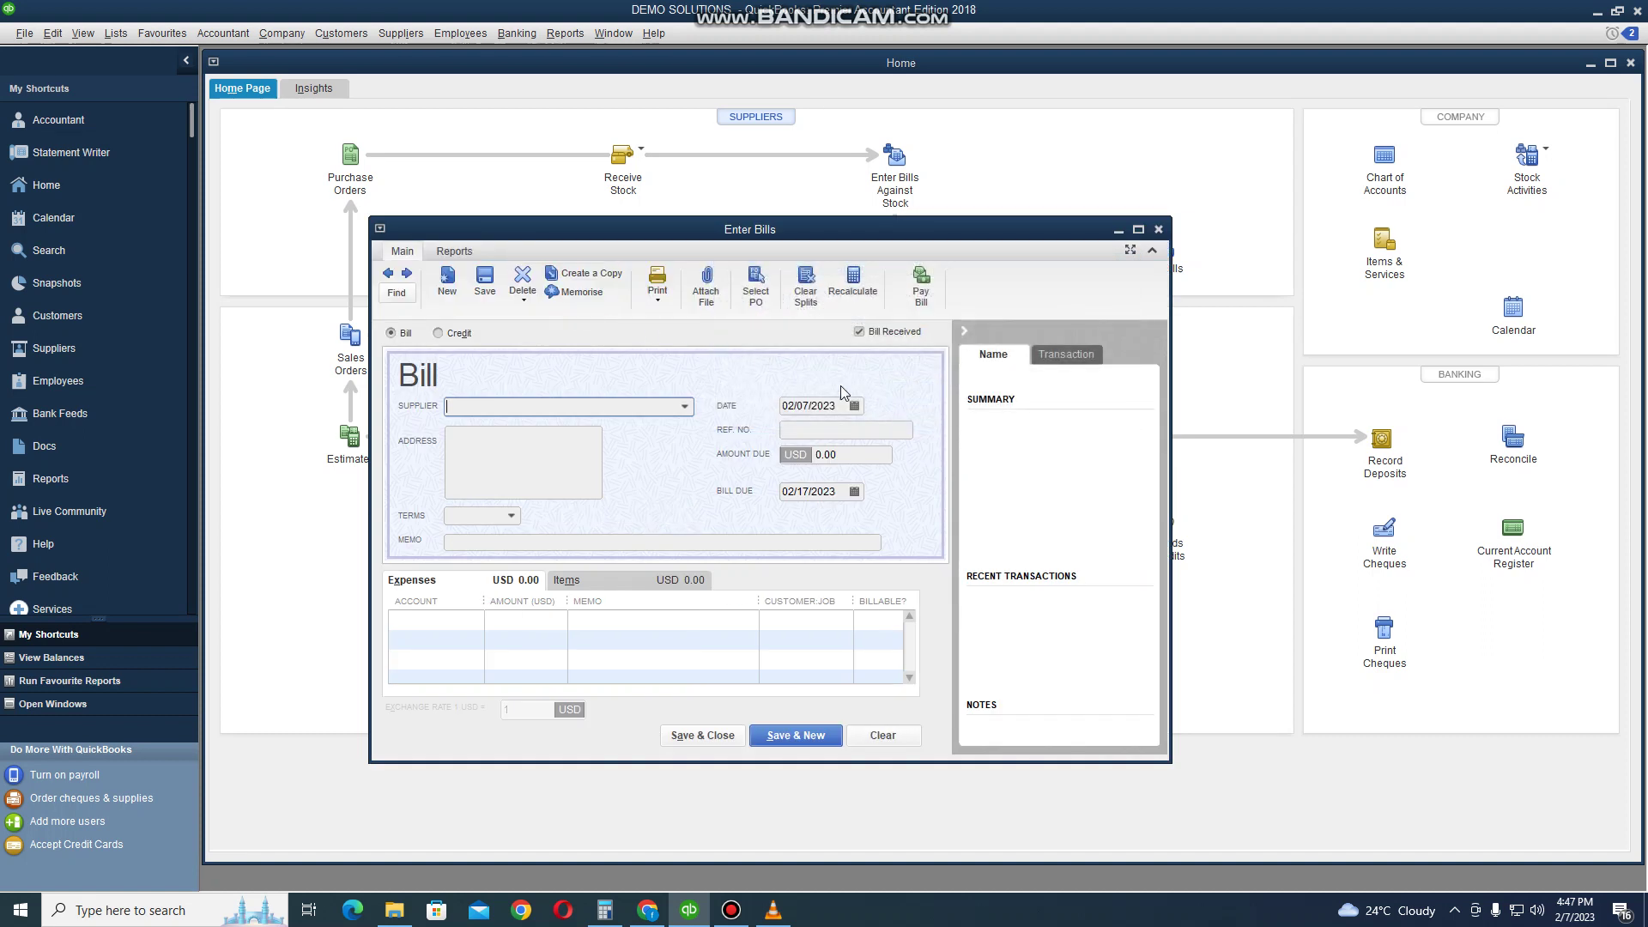
click(1138, 230)
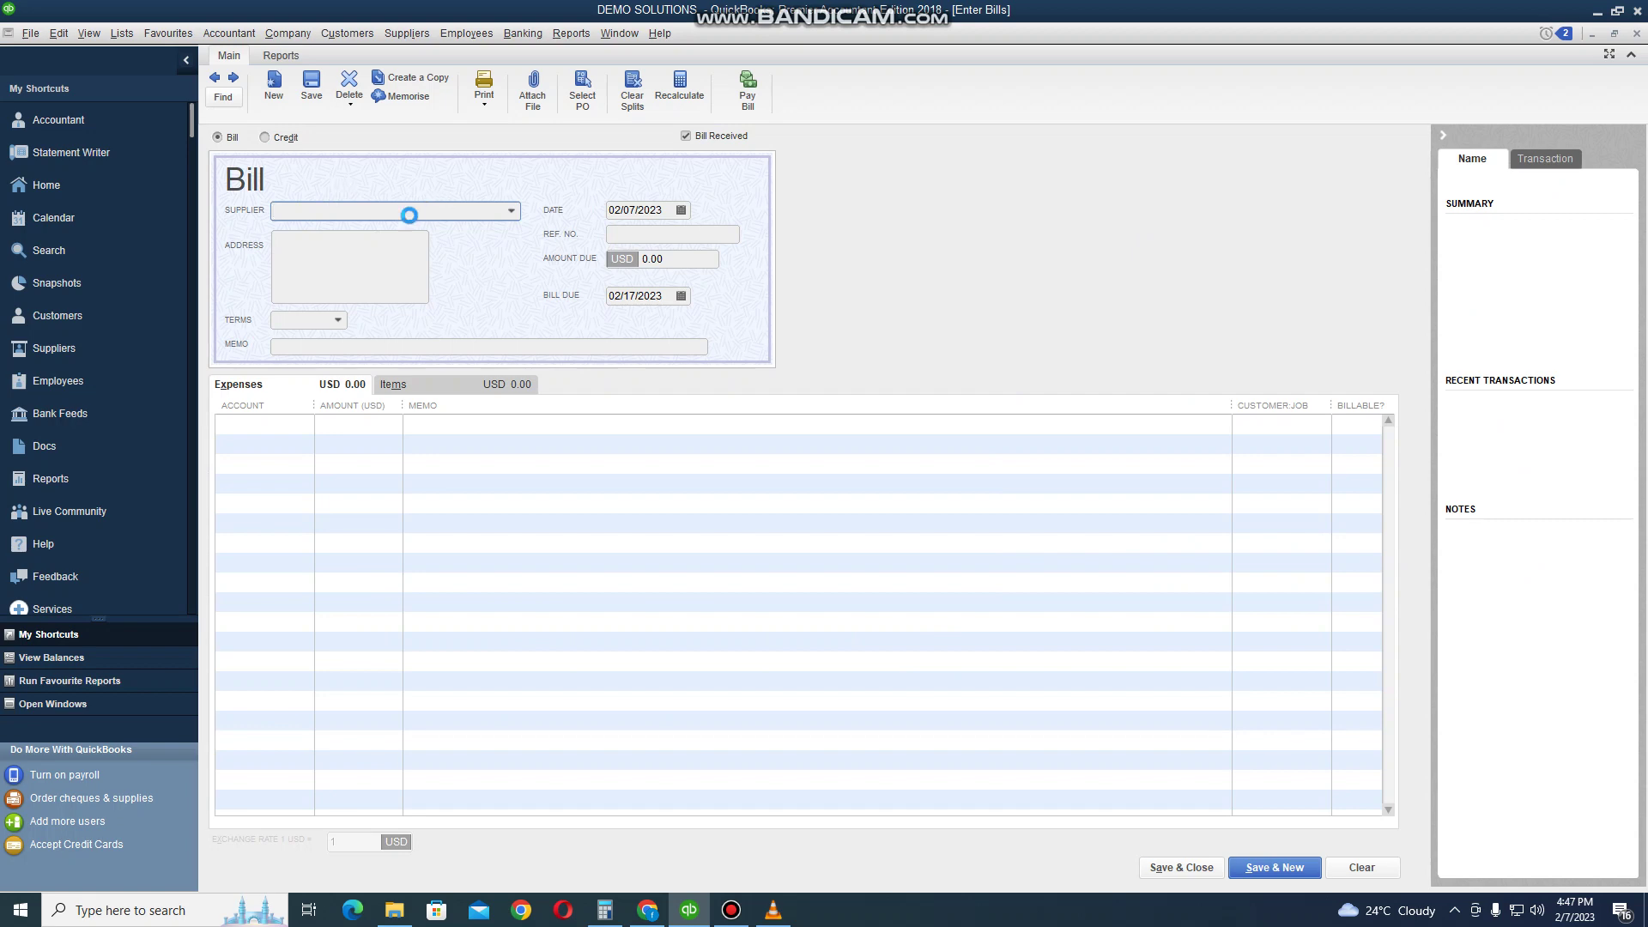
- Enter ZESA as the bill's supplier and quick-add it as a new US Dollar supplier
text(zesa)
key(BackSpace)
key(BackSpace)
key(BackSpace)
key(BackSpace)
text(ZESA)
key(Tab)
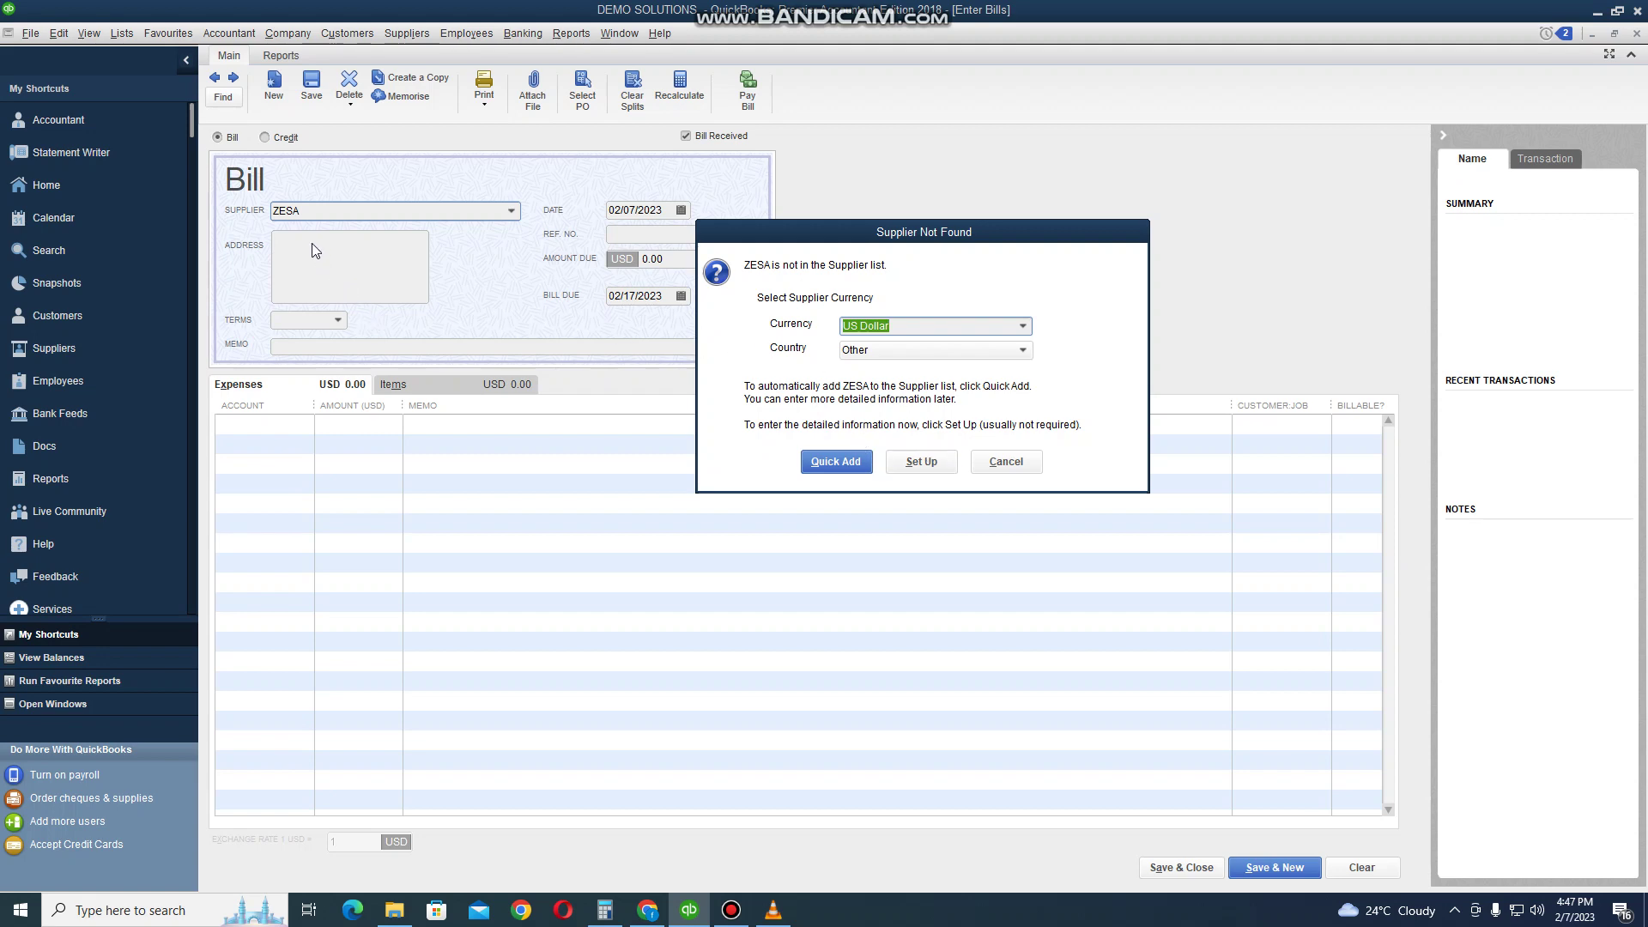
click(839, 461)
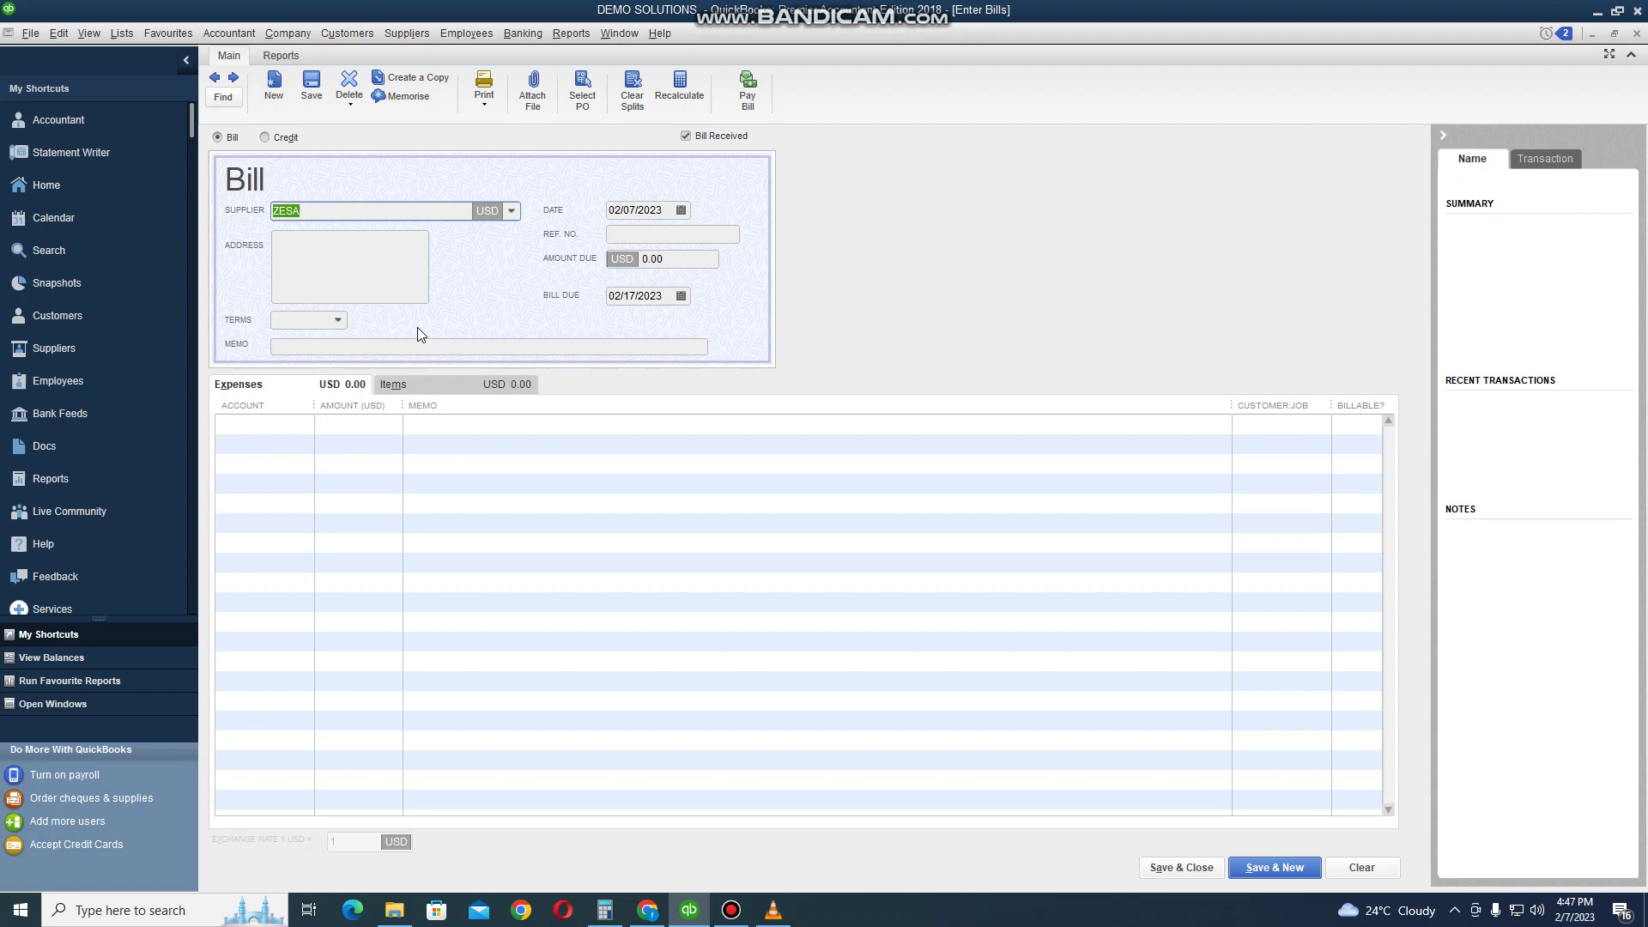
- Switch between the Items and Expenses tabs, ending on the Expenses lines to pick an account
click(423, 383)
click(296, 389)
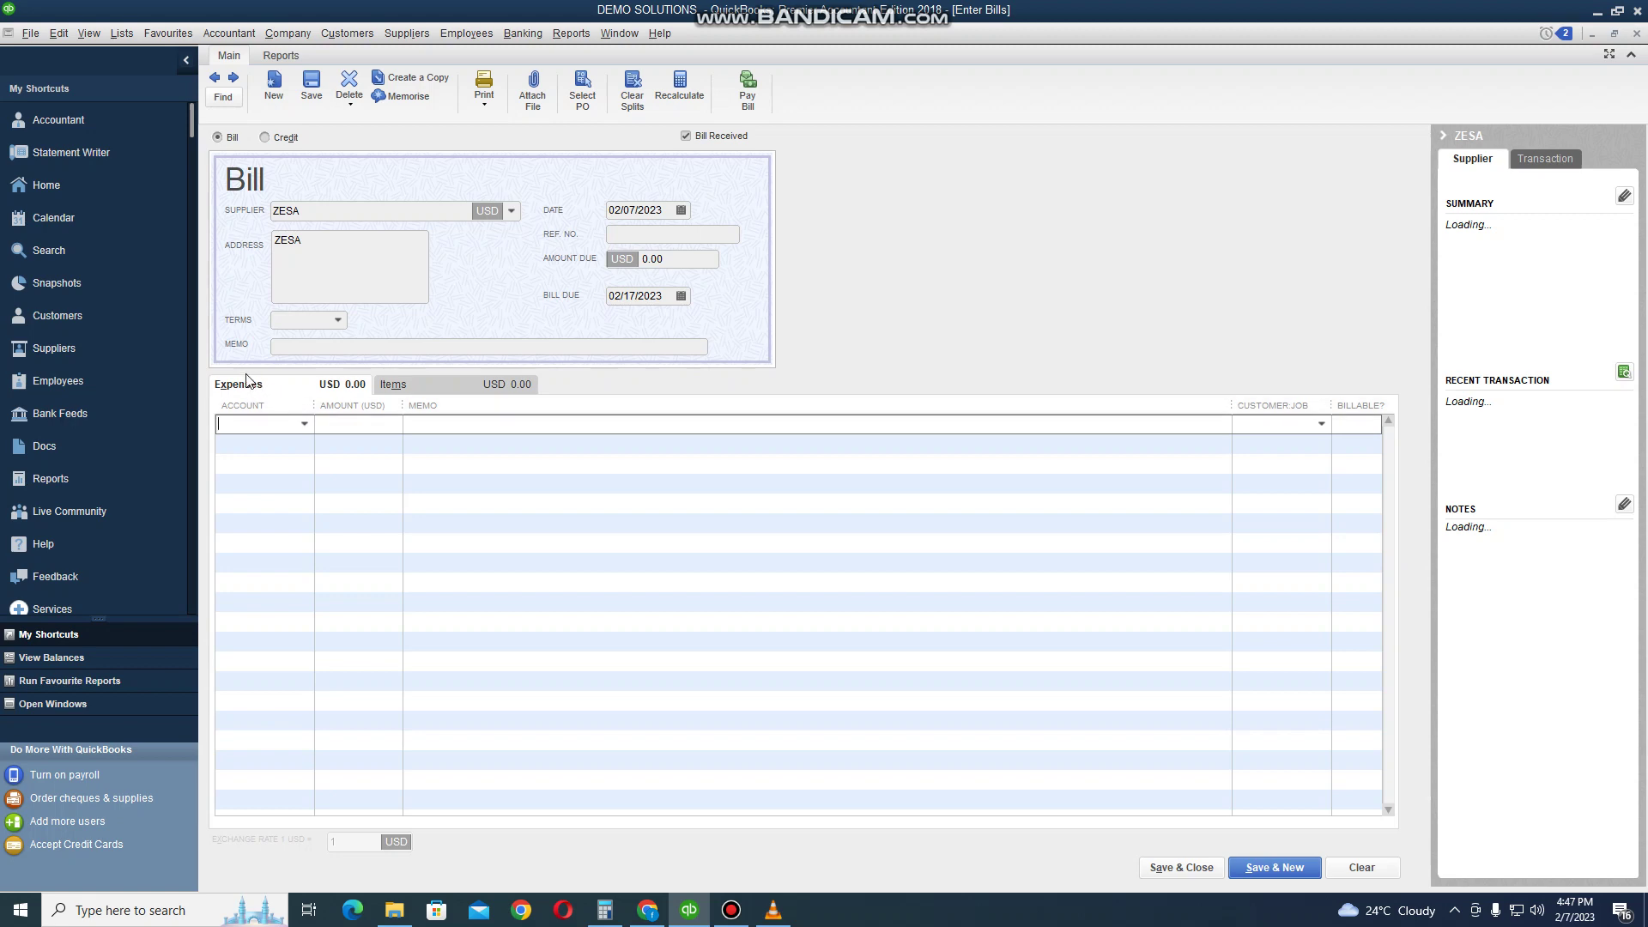
click(412, 387)
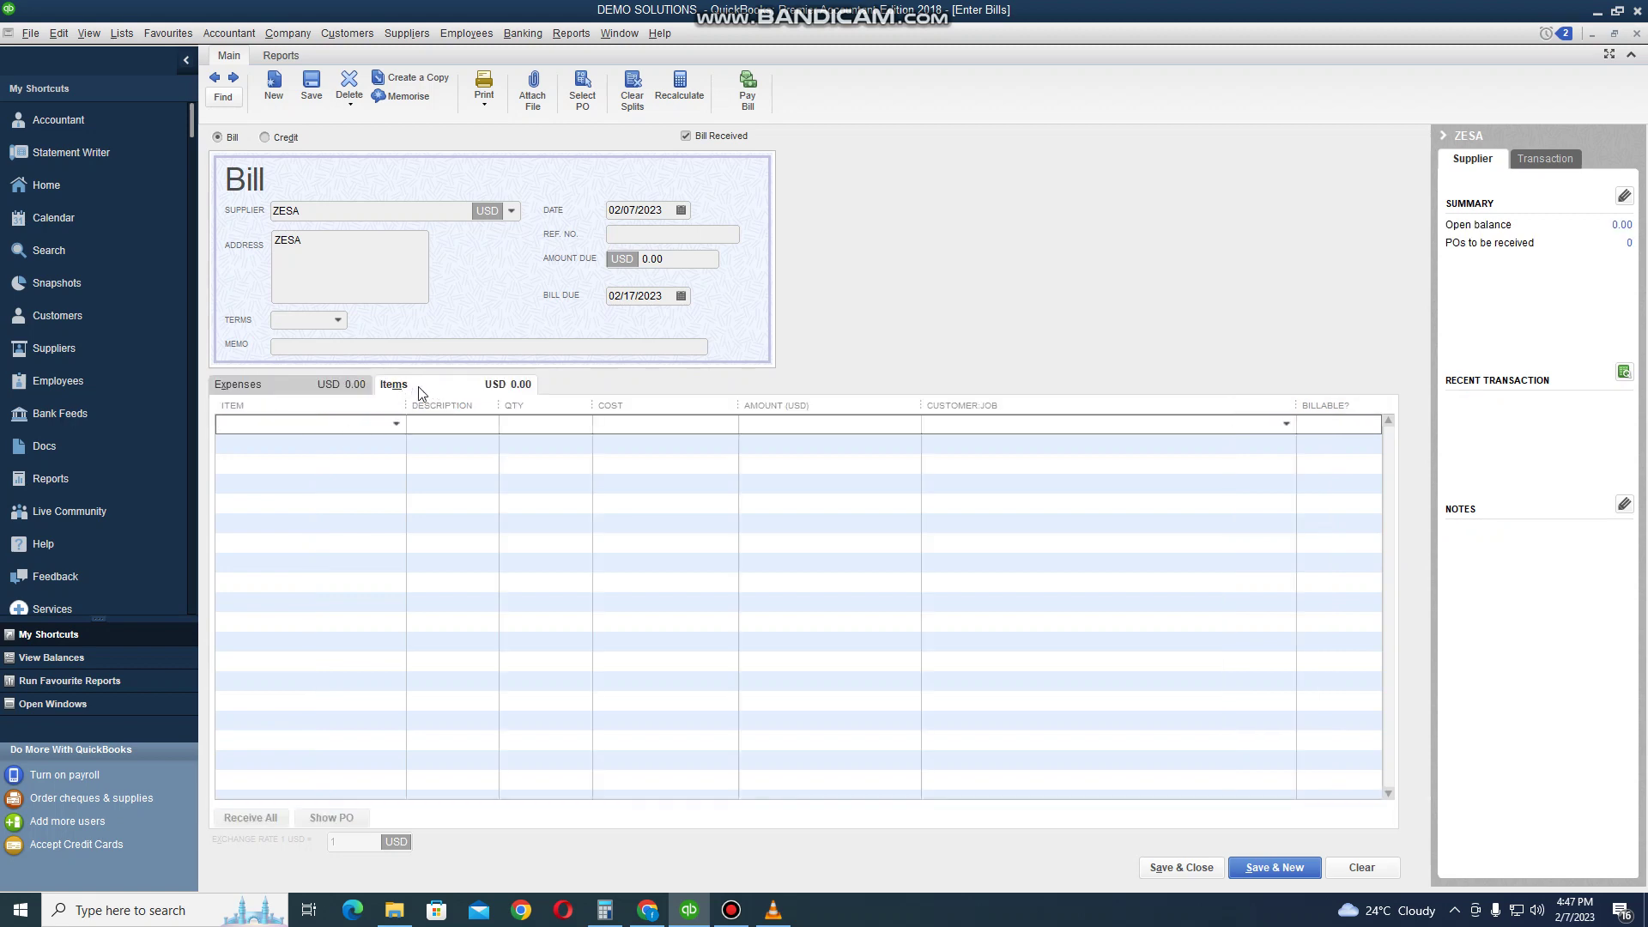
click(300, 388)
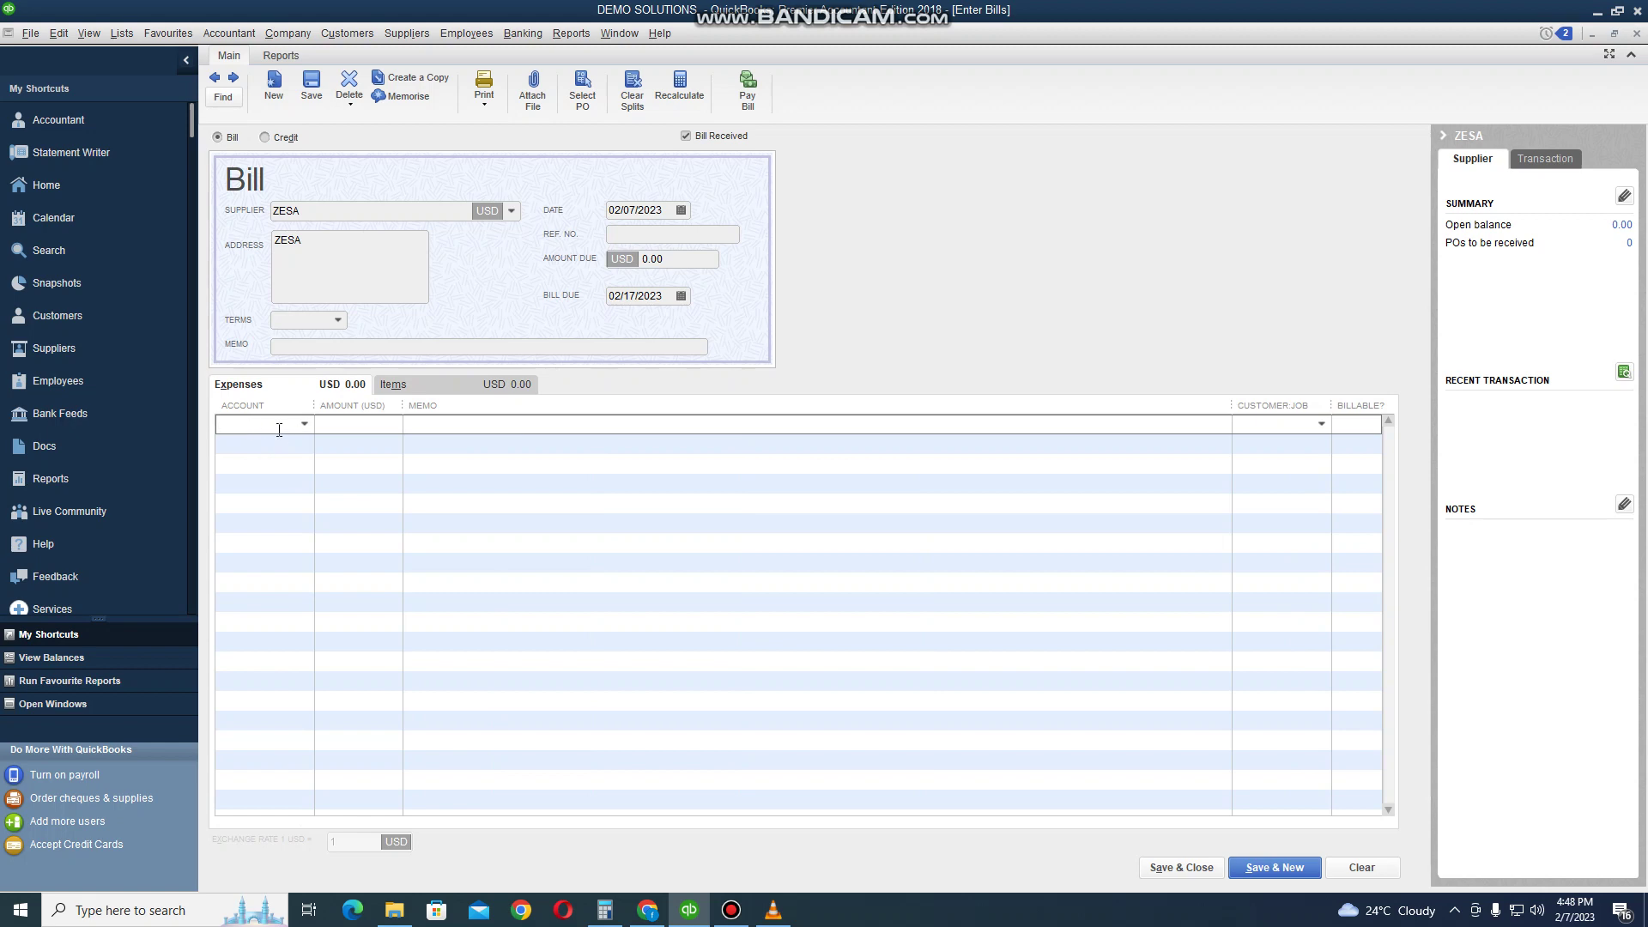
- Enter Electricity as the first expense line's account, which QuickBooks reports as not in the Account list
text(ELE)
key(BackSpace)
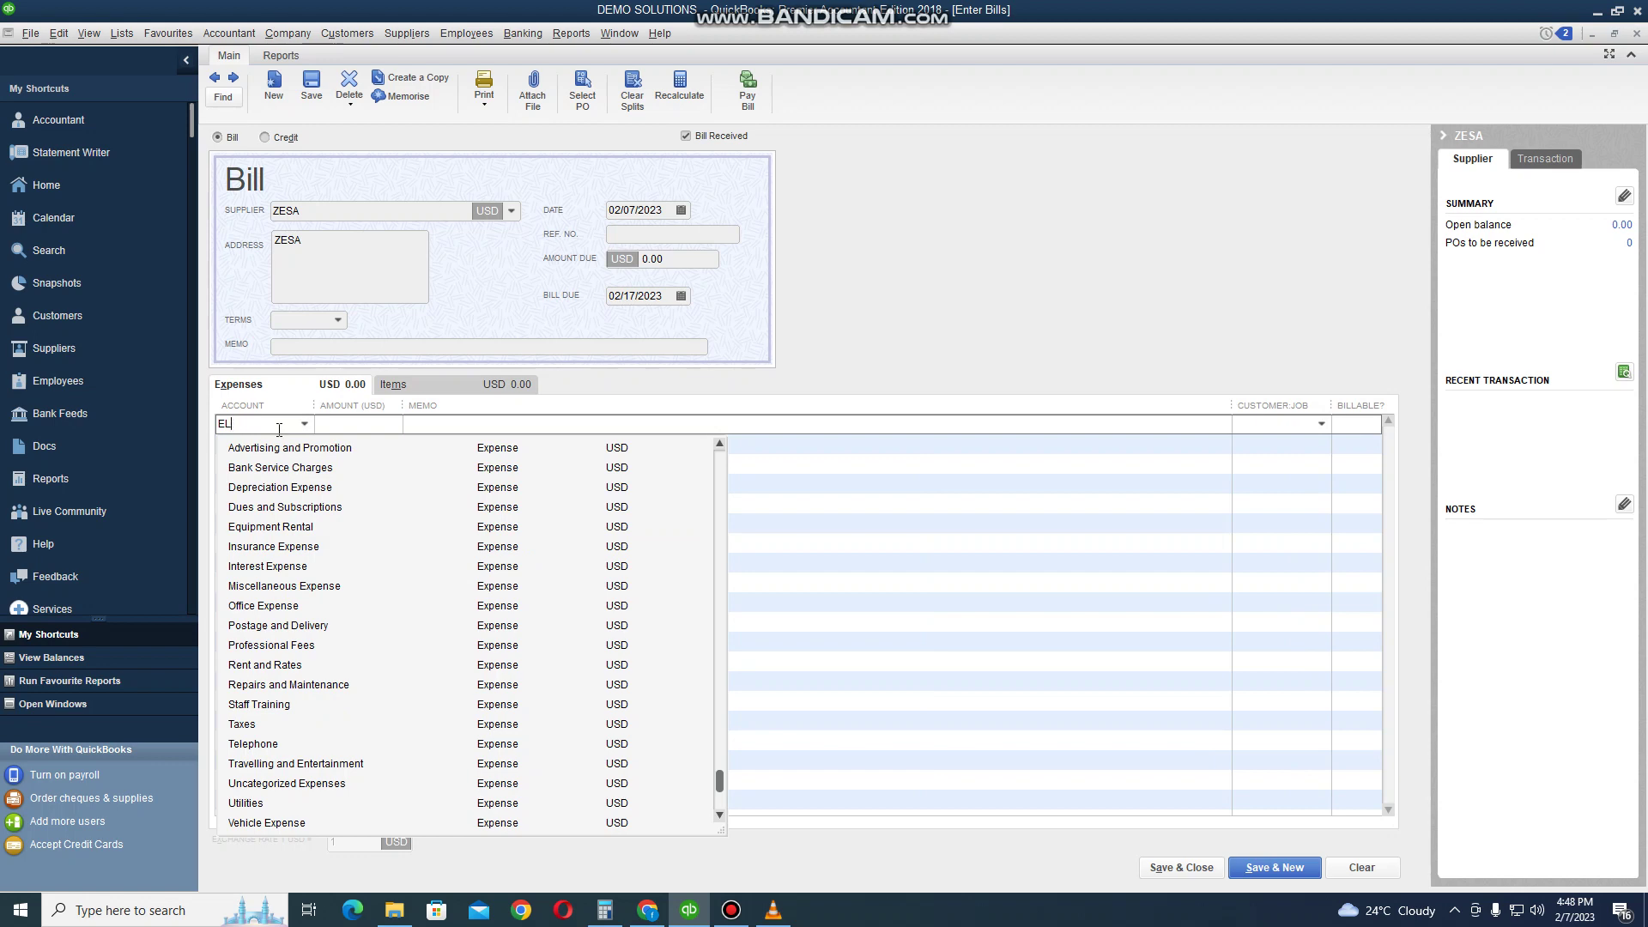
key(BackSpace)
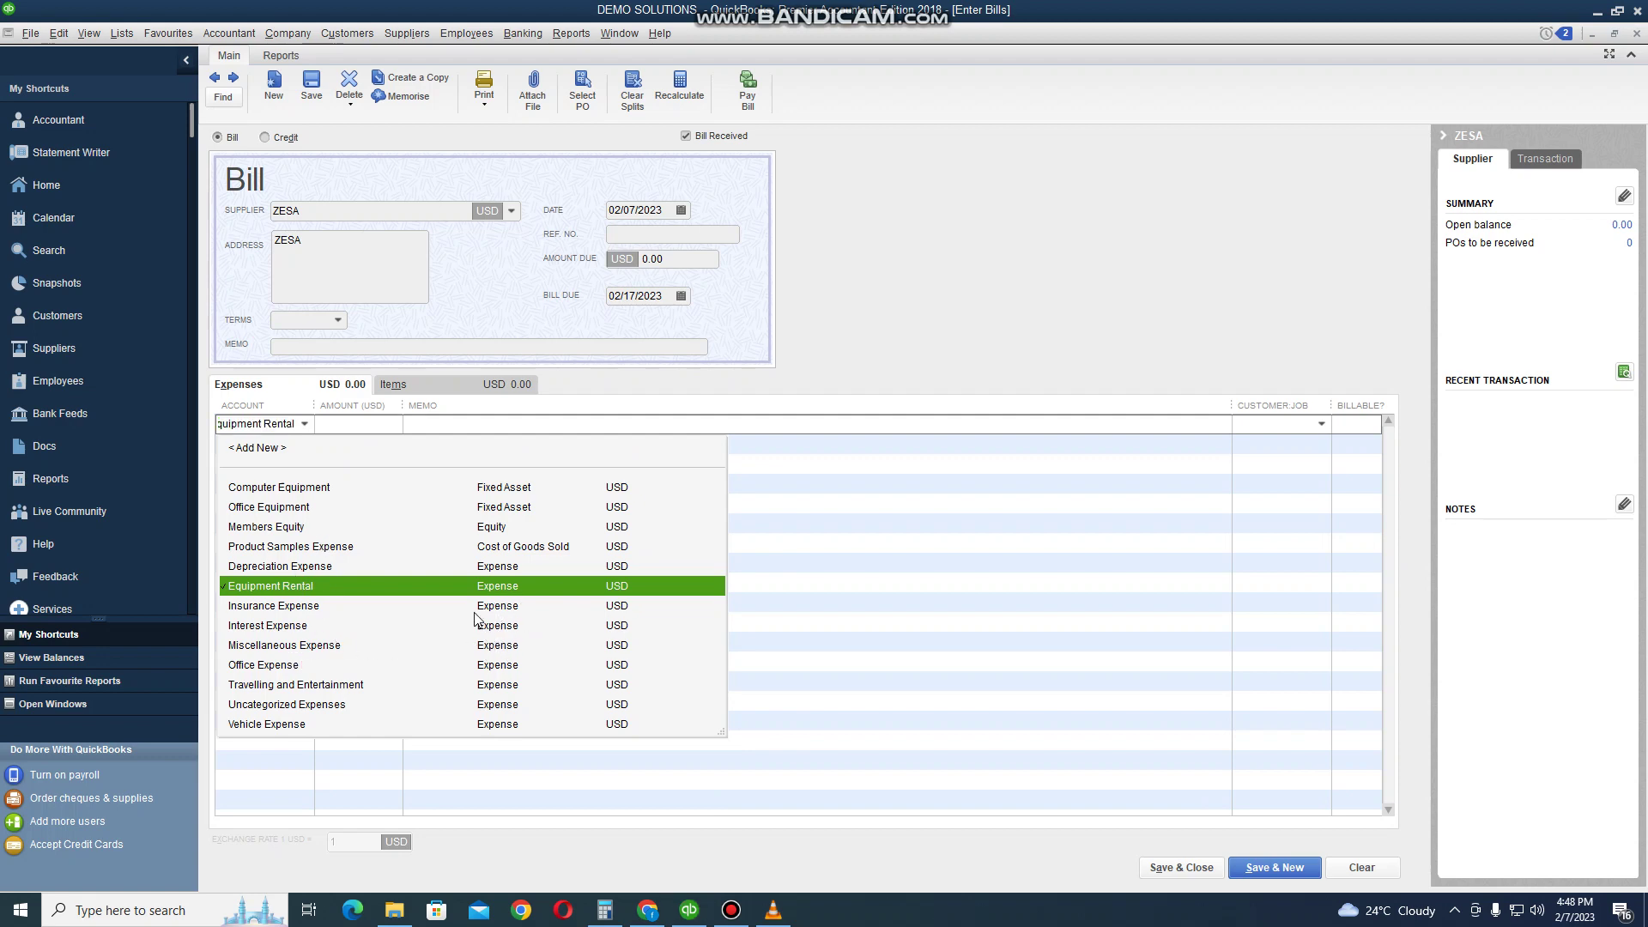
click(277, 427)
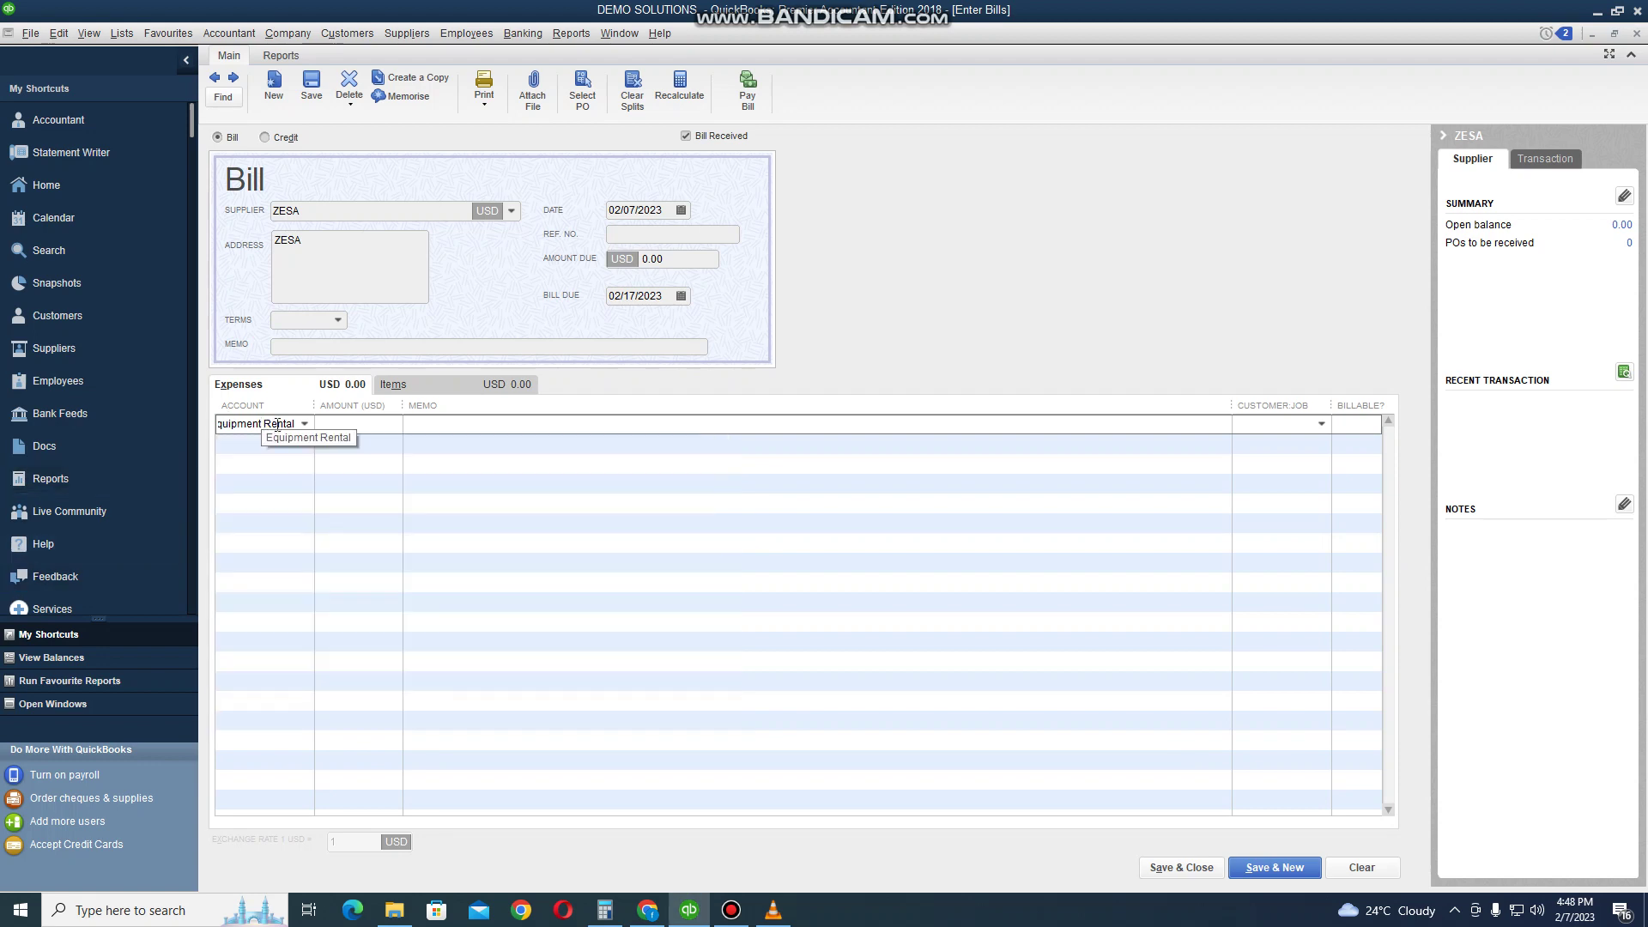
key(BackSpace)
key(BackSpace)
key(BackSpace)
key(BackSpace)
key(BackSpace)
key(BackSpace)
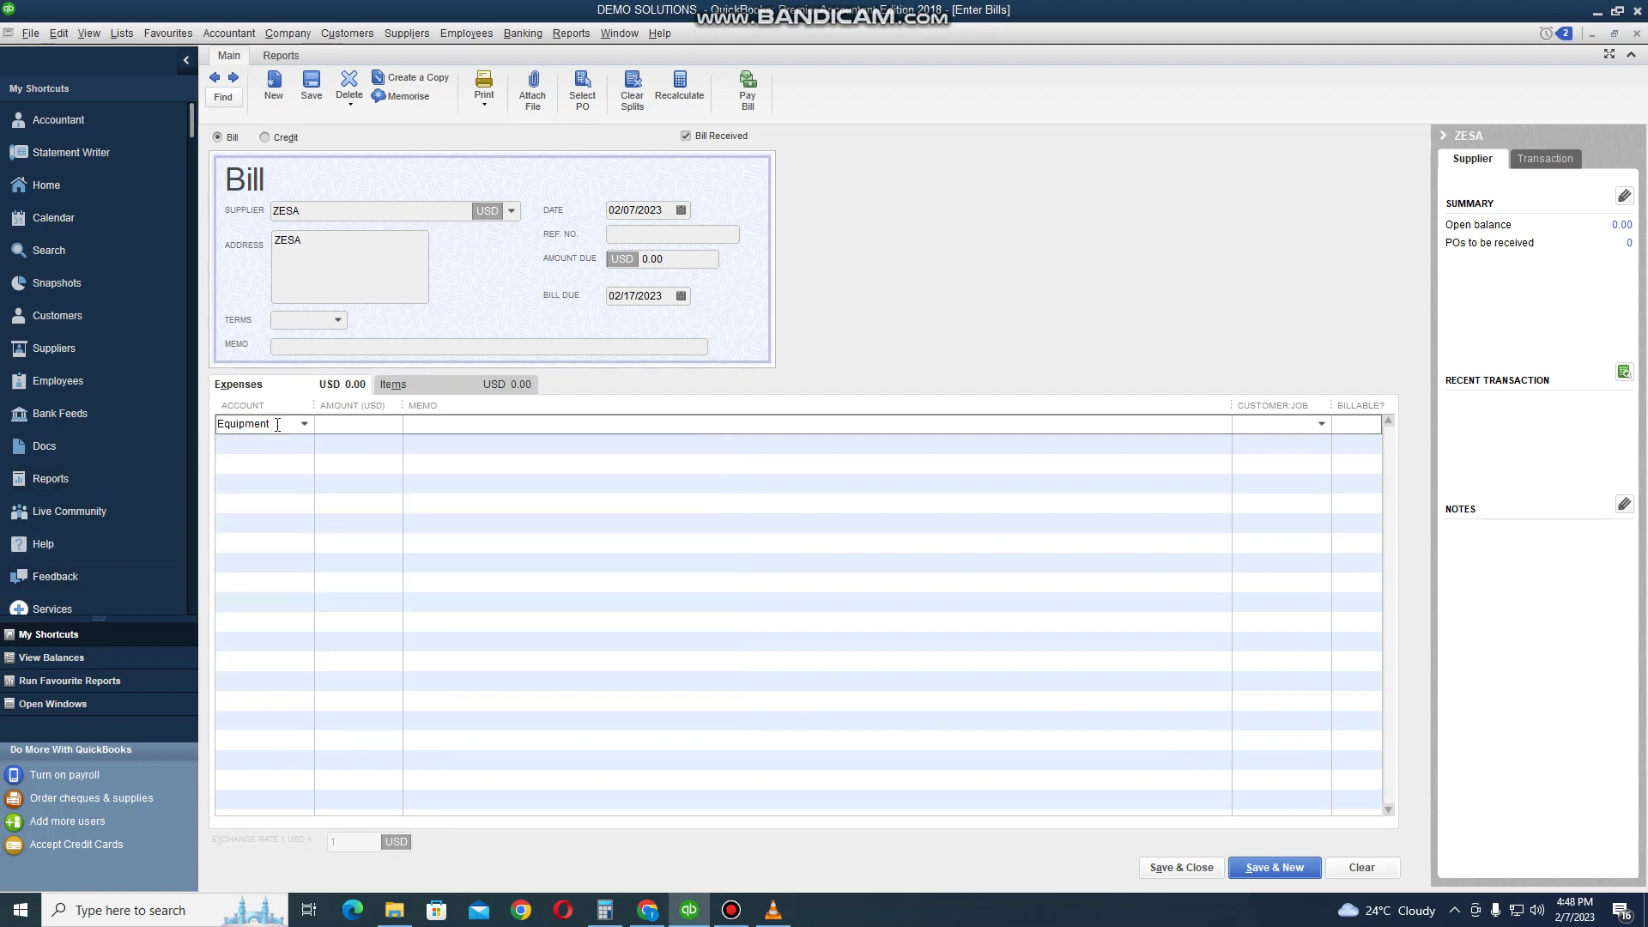
key(BackSpace)
key(BackSpace)
key(BackSpace)
key(BackSpace)
key(BackSpace)
key(BackSpace)
key(BackSpace)
key(BackSpace)
key(BackSpace)
text(E)
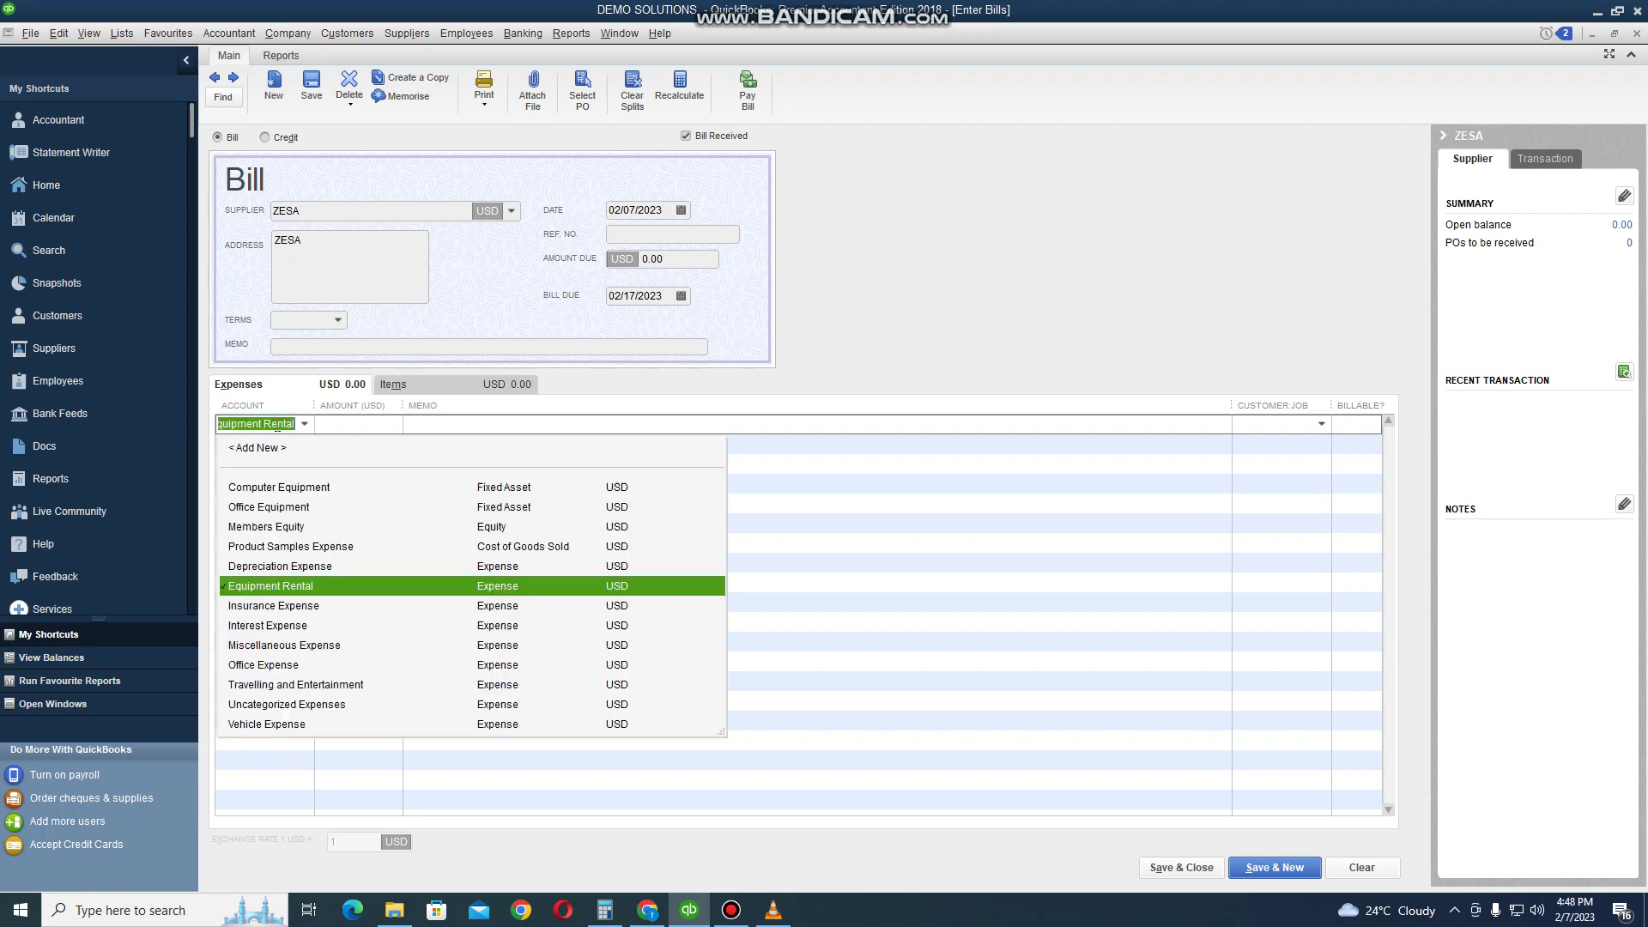
text(lec)
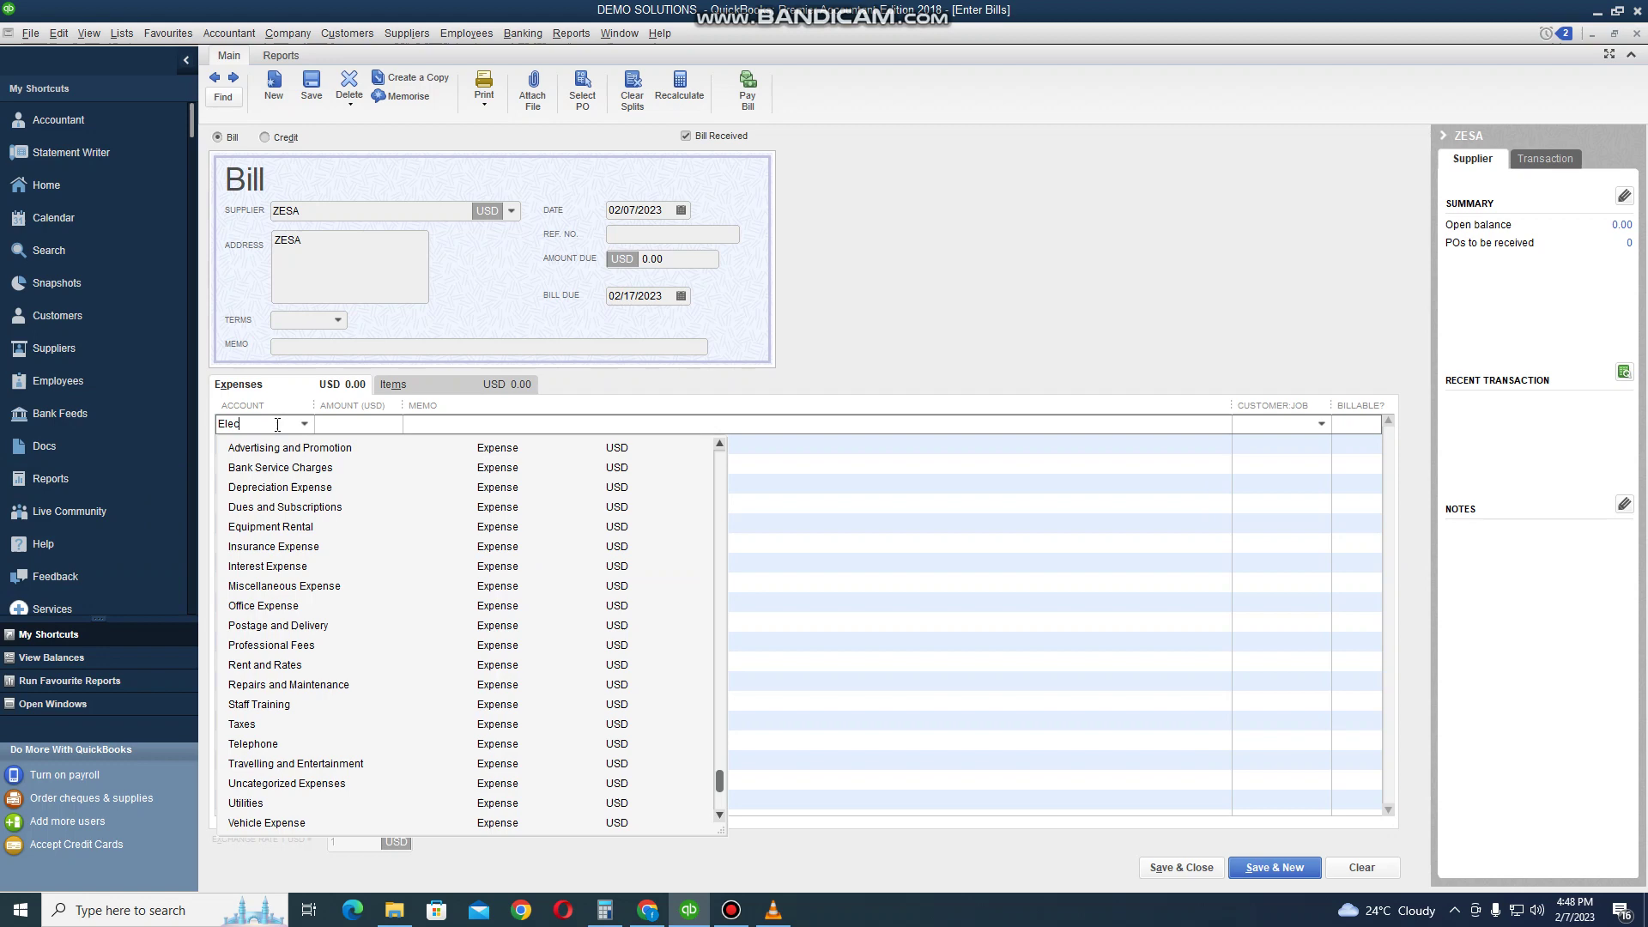
text(tricity)
key(Tab)
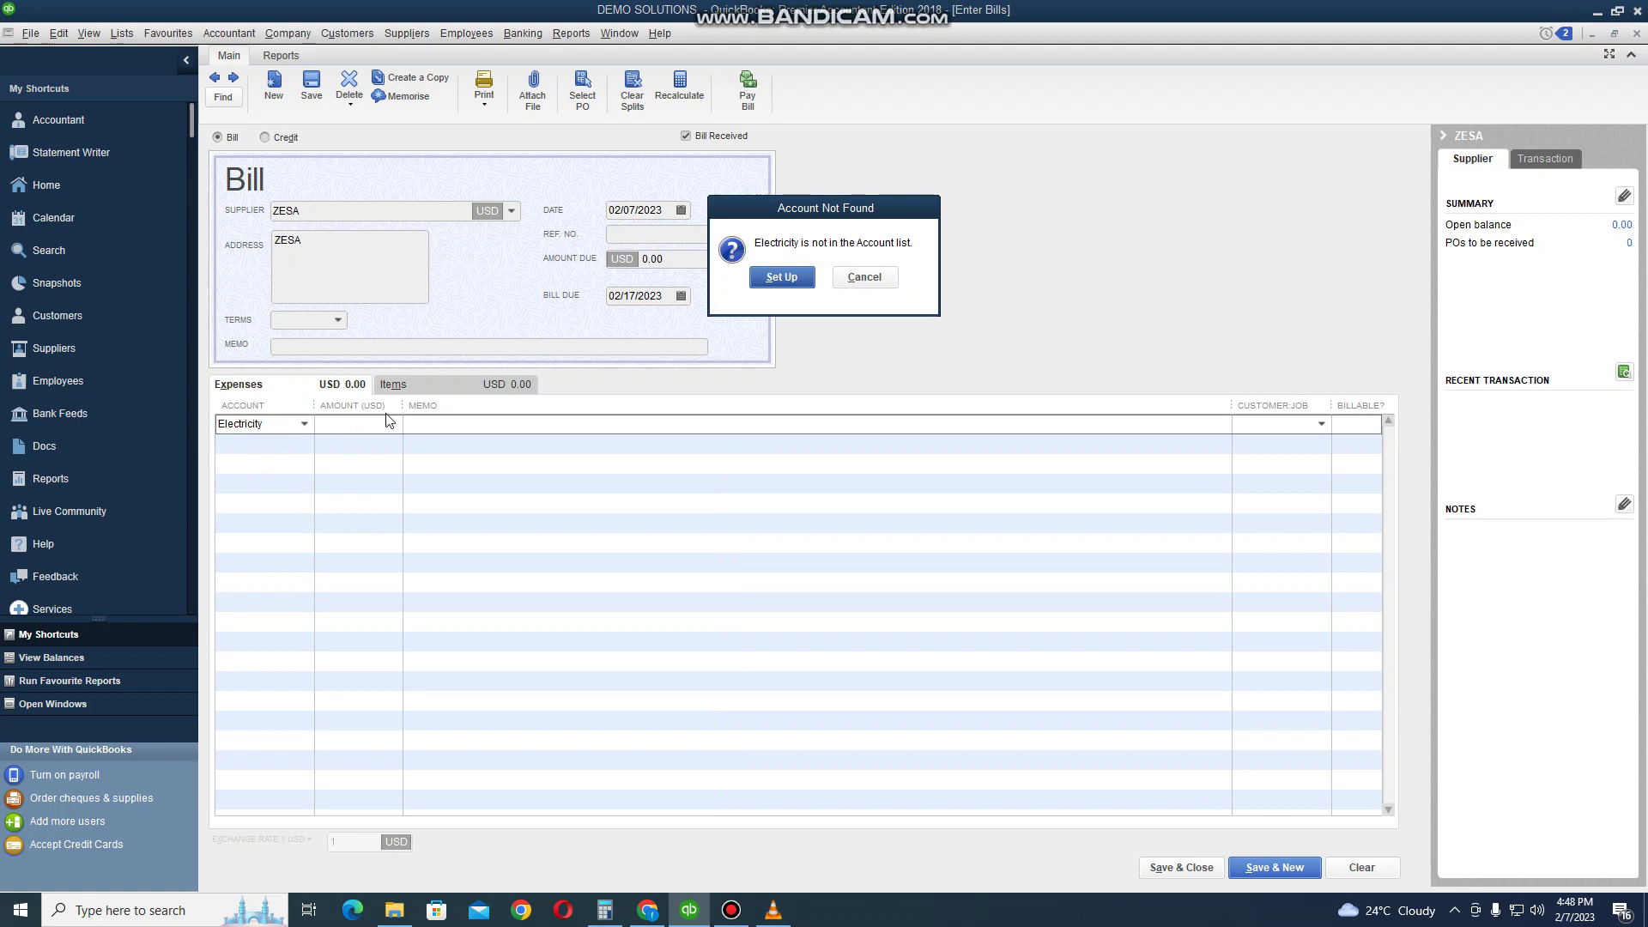
- Set up Electricity as an Expense-type account with the description Electricity
click(784, 279)
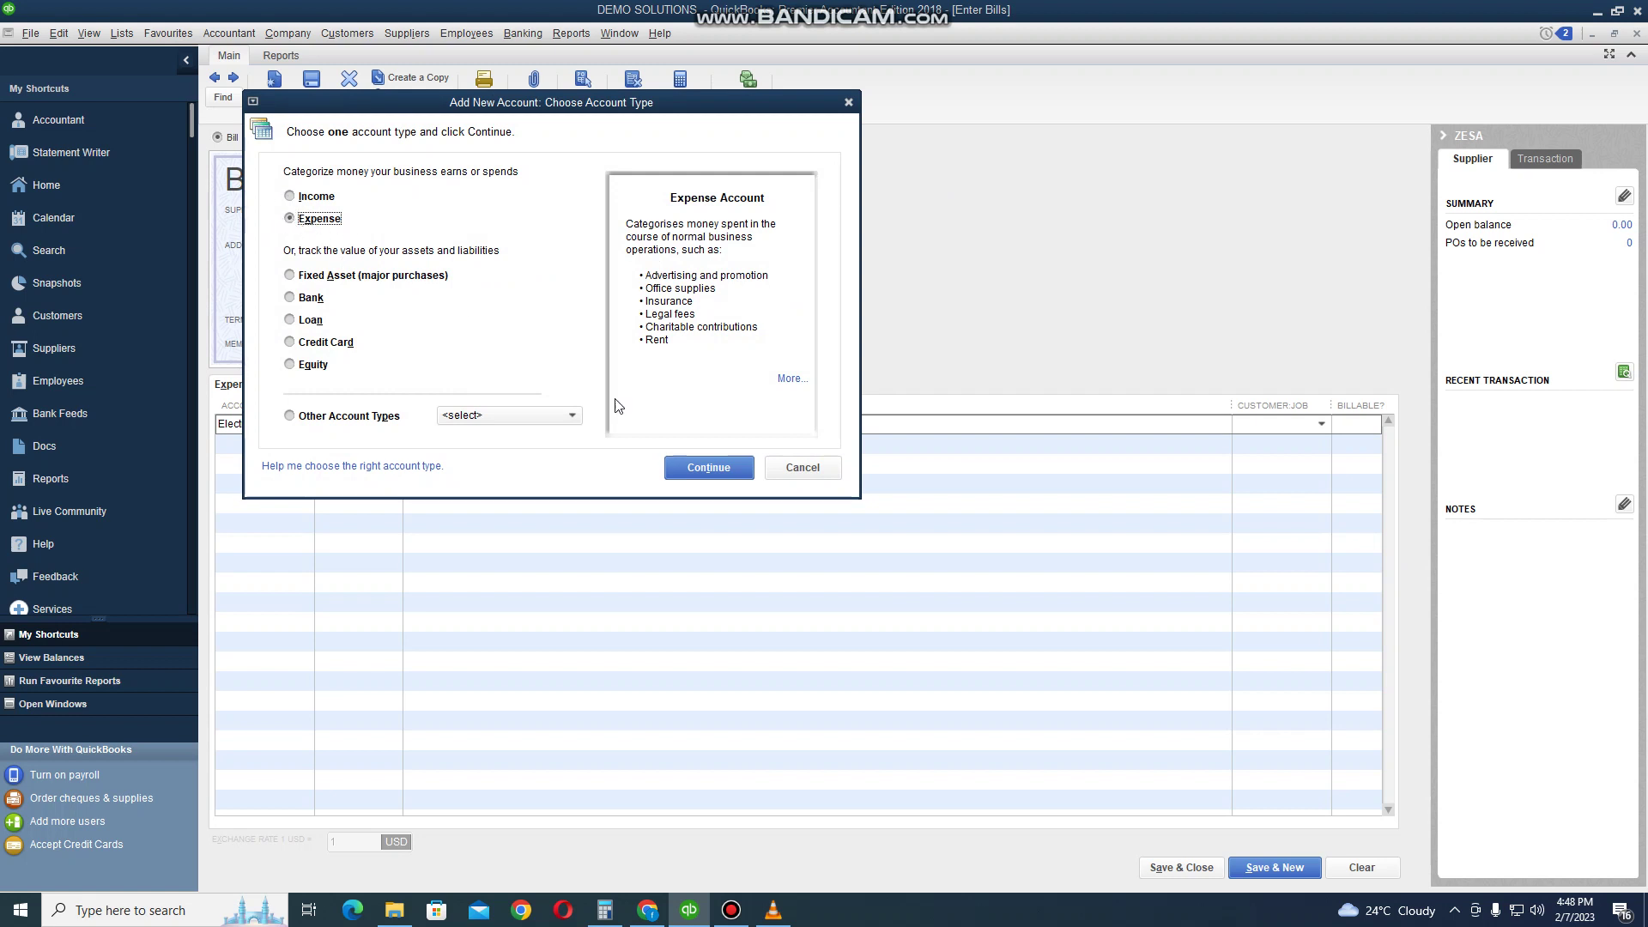
click(722, 473)
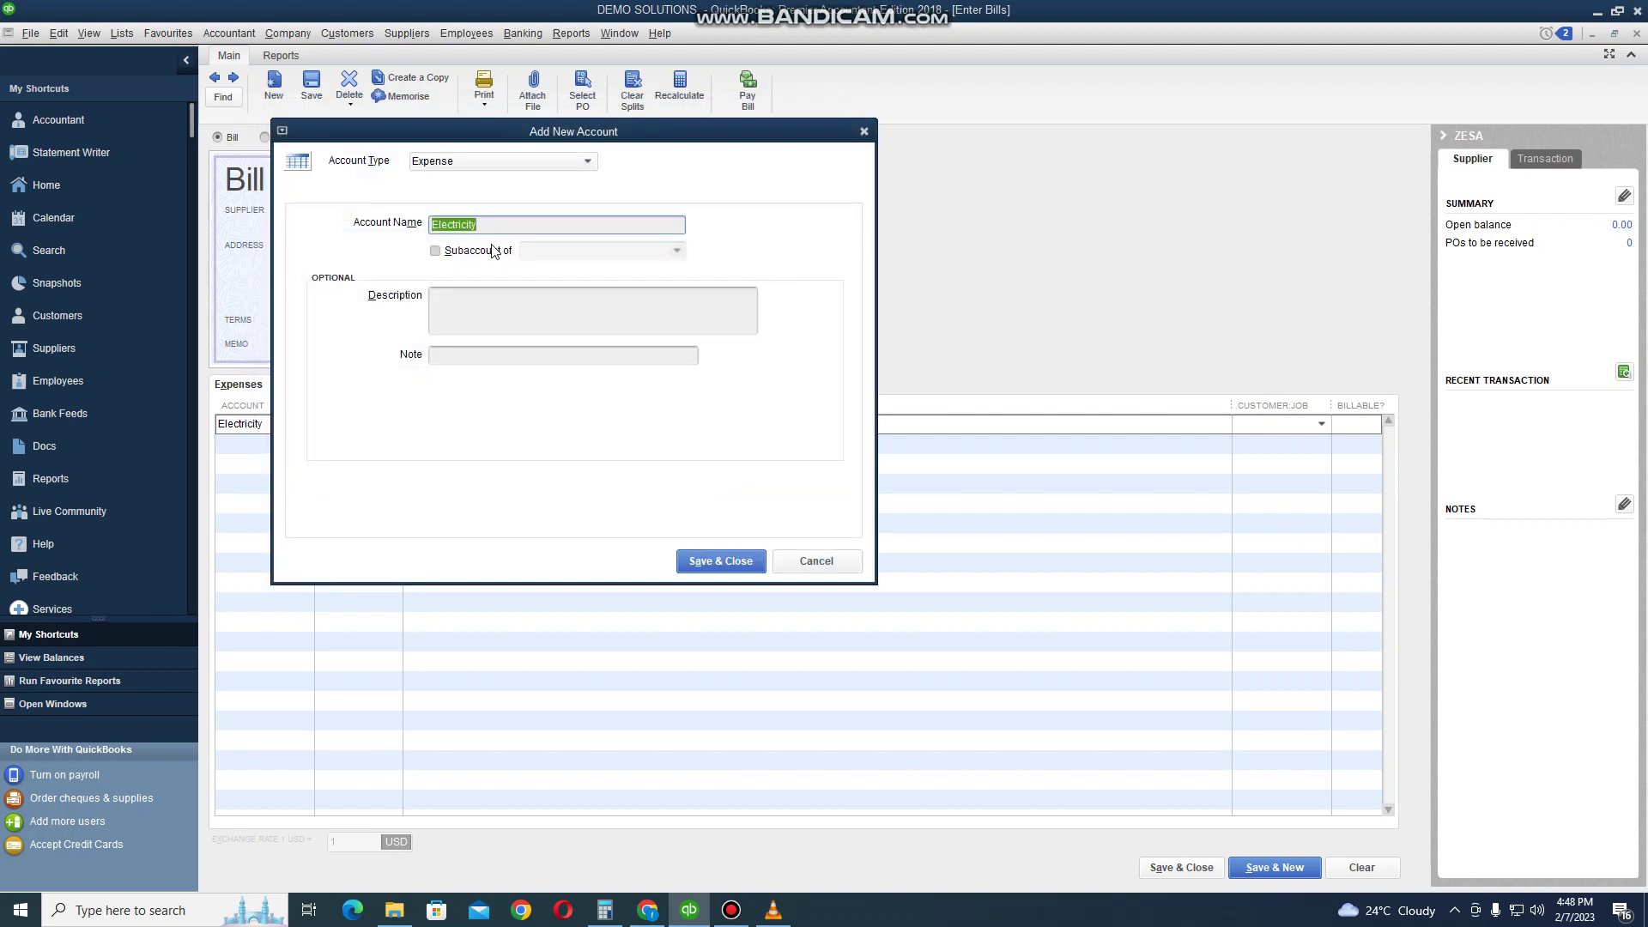
click(523, 306)
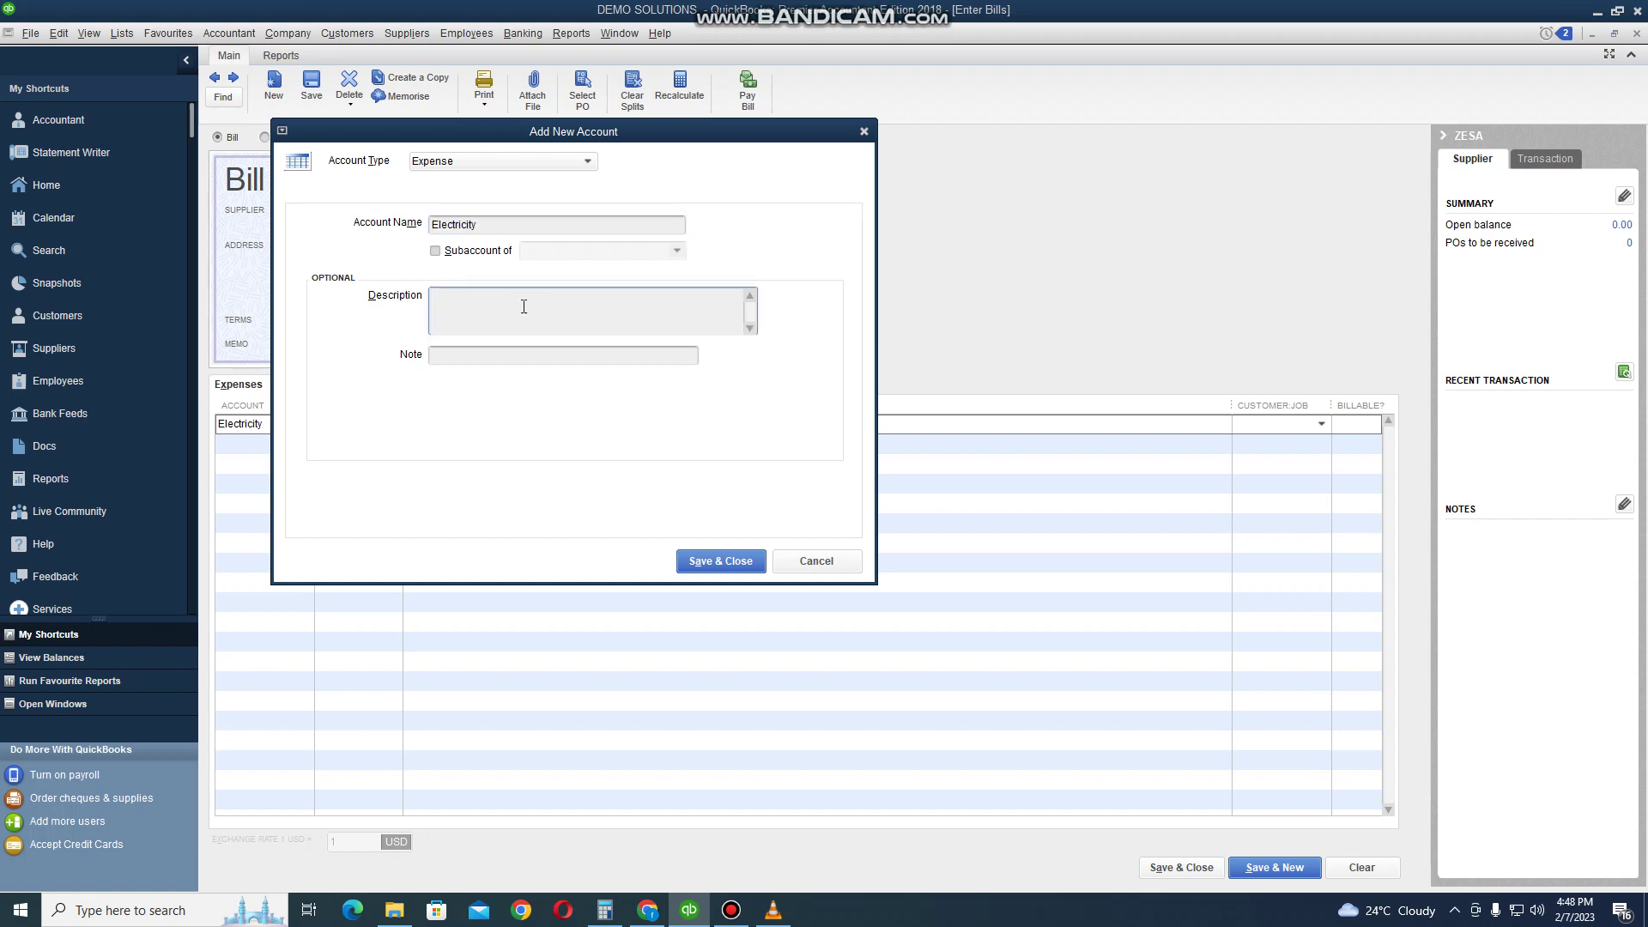
text(Electricity)
- Save the Electricity account, then give the expense line amount 3.50 and memo 'electricity for may'
click(709, 560)
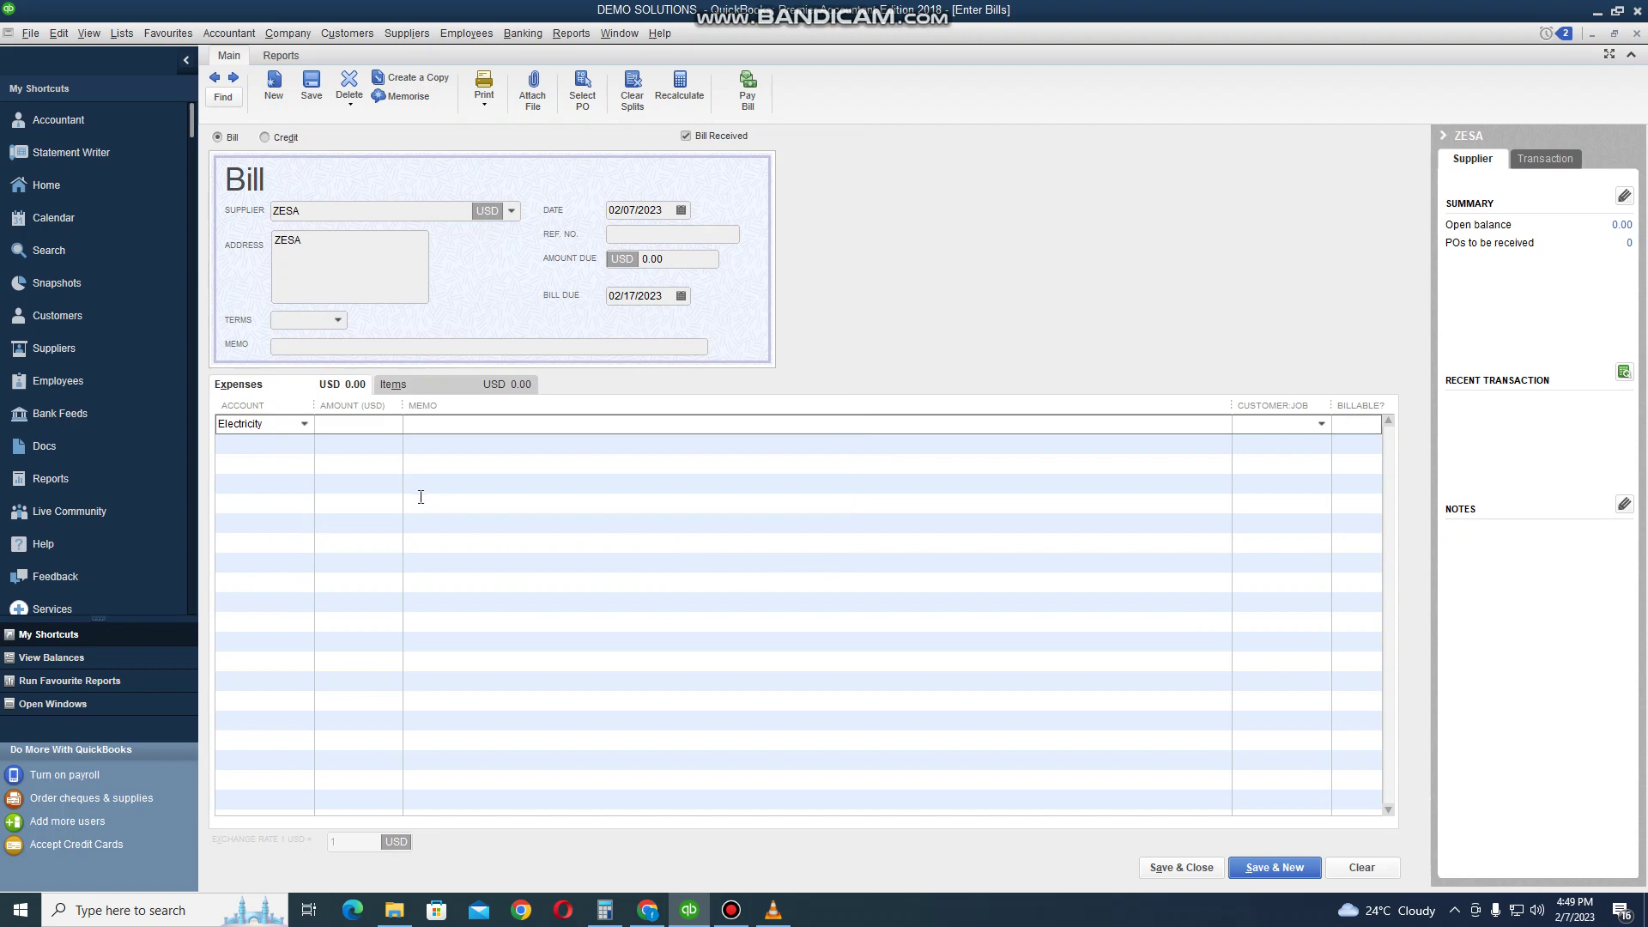
text(5)
text(electricity)
text( for)
text( may)
click(487, 119)
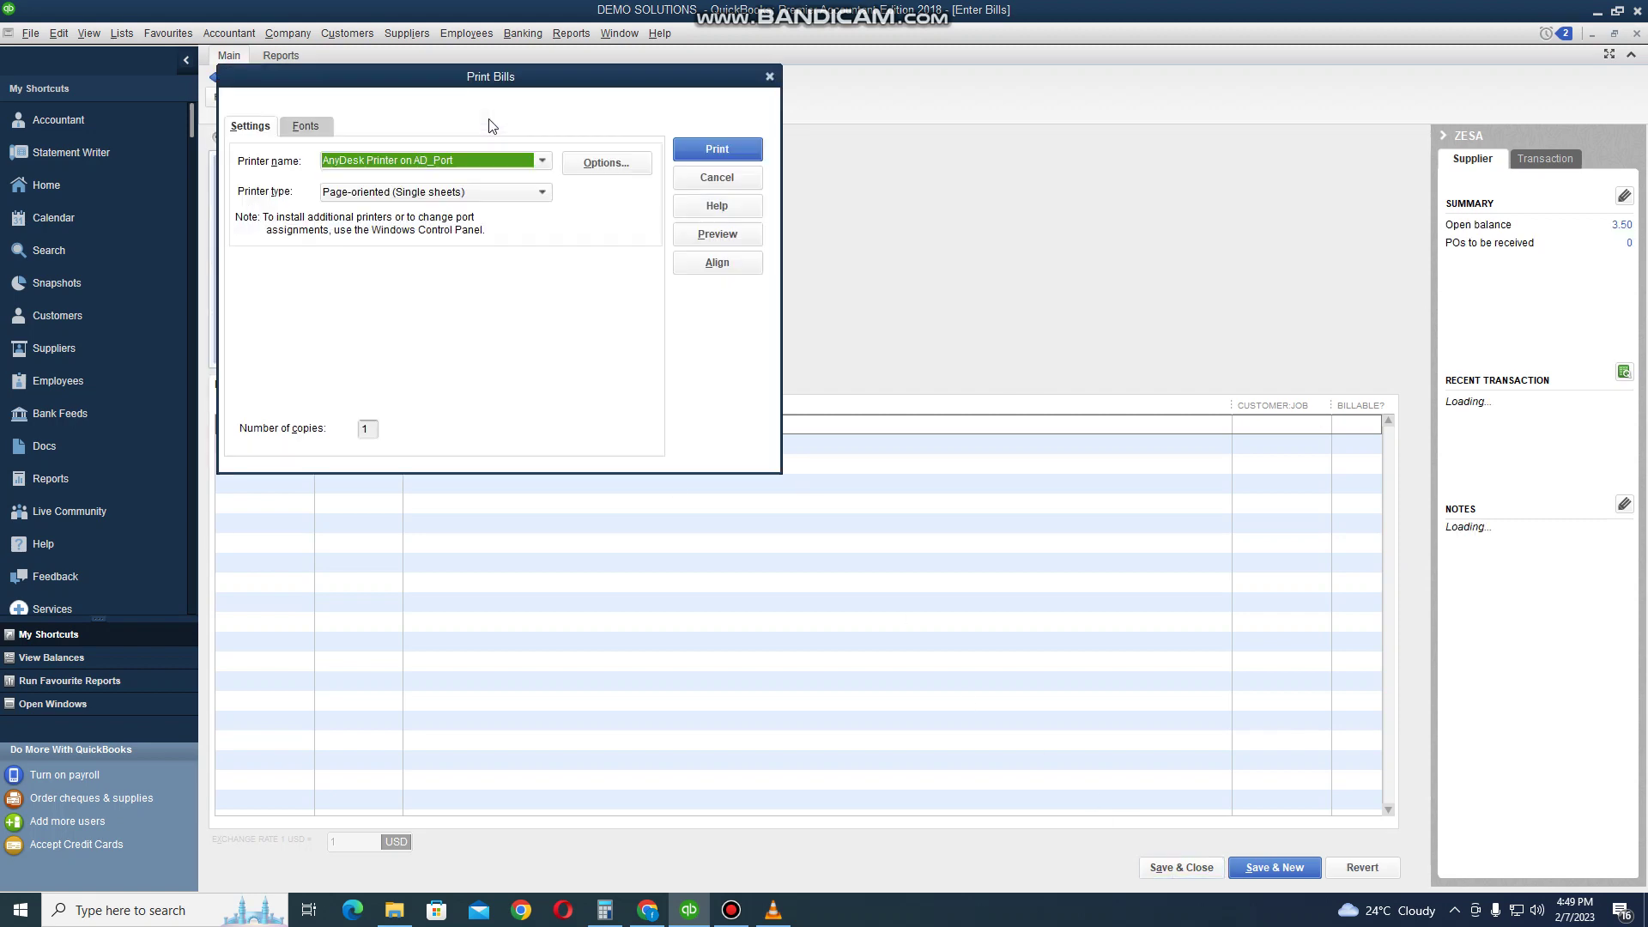
click(718, 234)
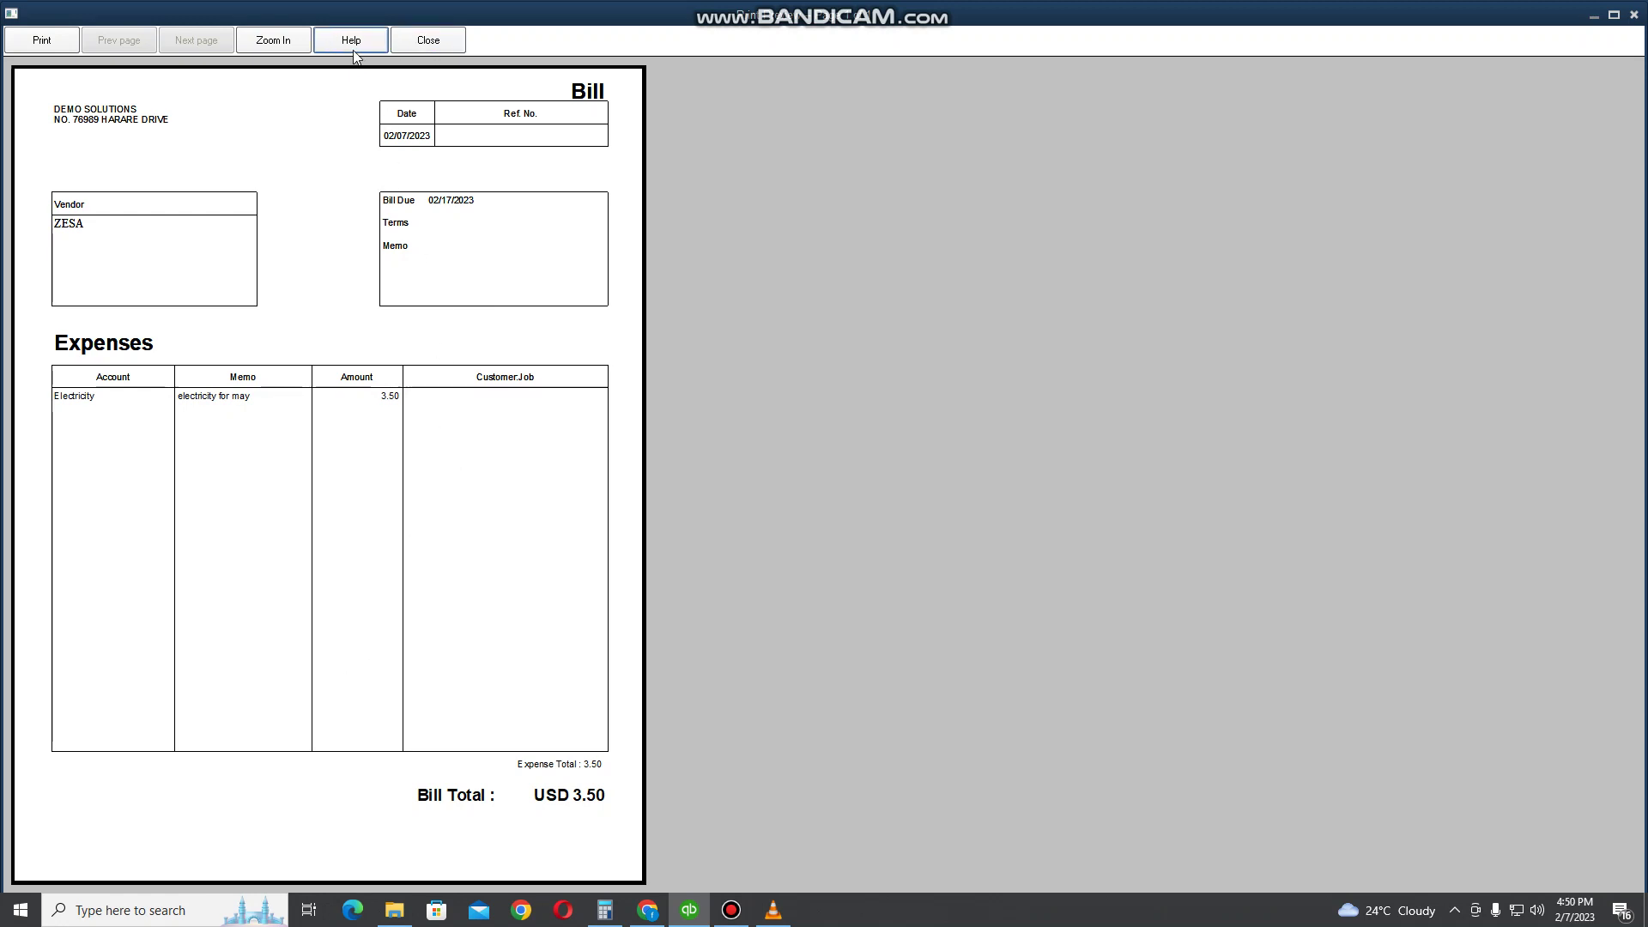
click(428, 40)
- Cancel the Print Bills dialog and close the saved ZESA bill, returning to the Home page
click(713, 173)
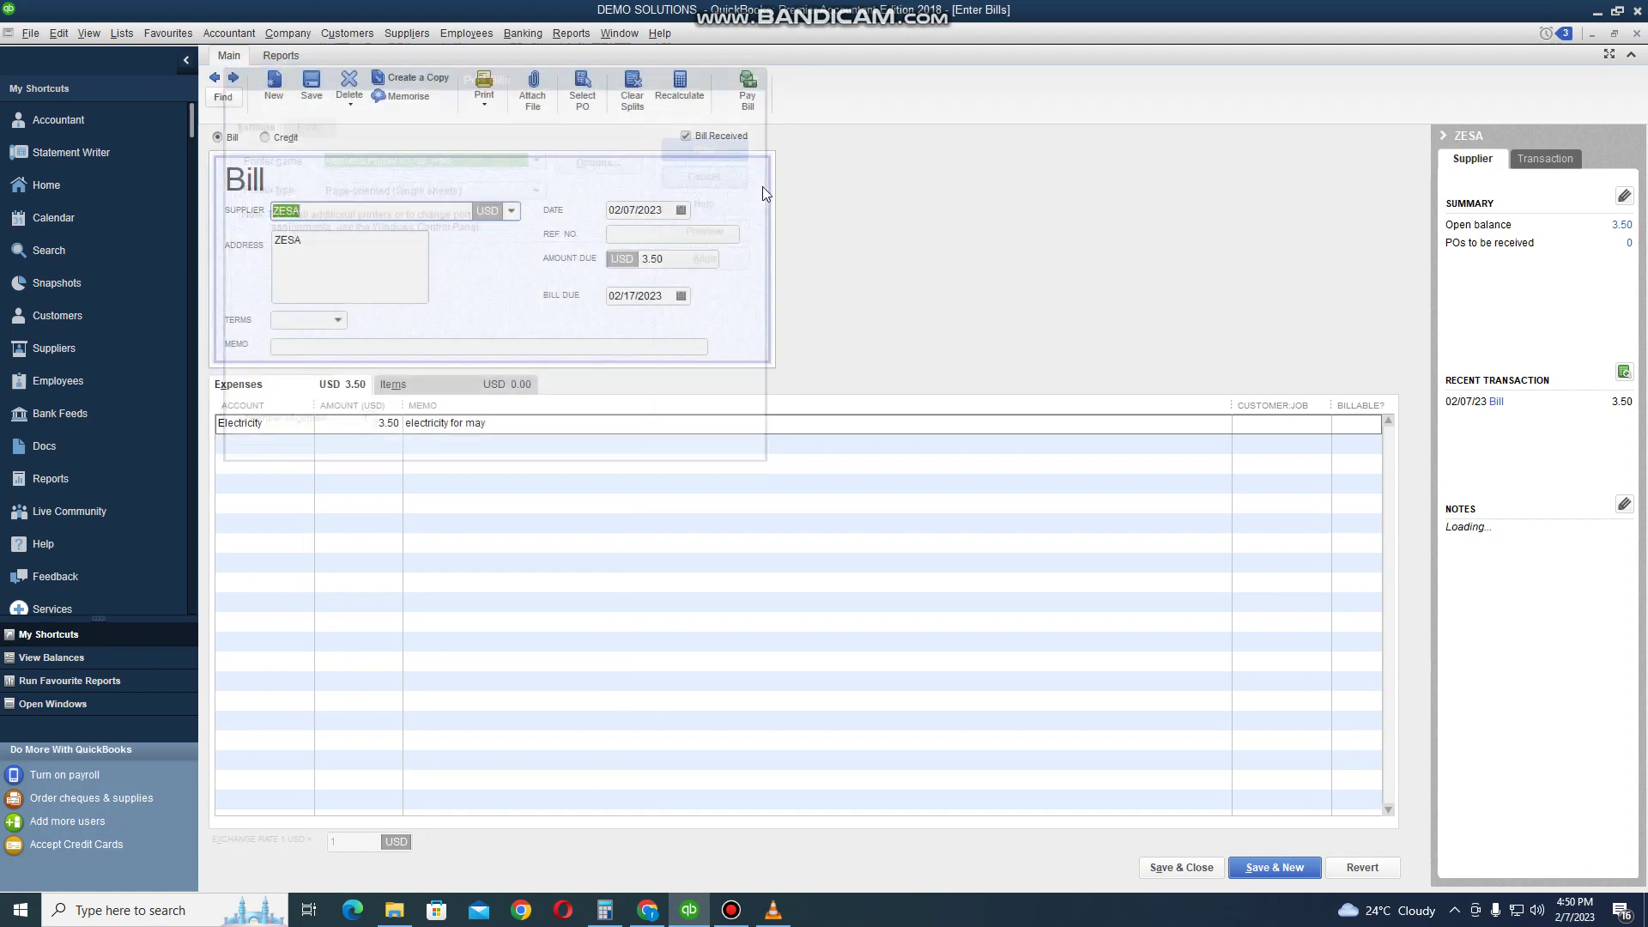
click(1200, 872)
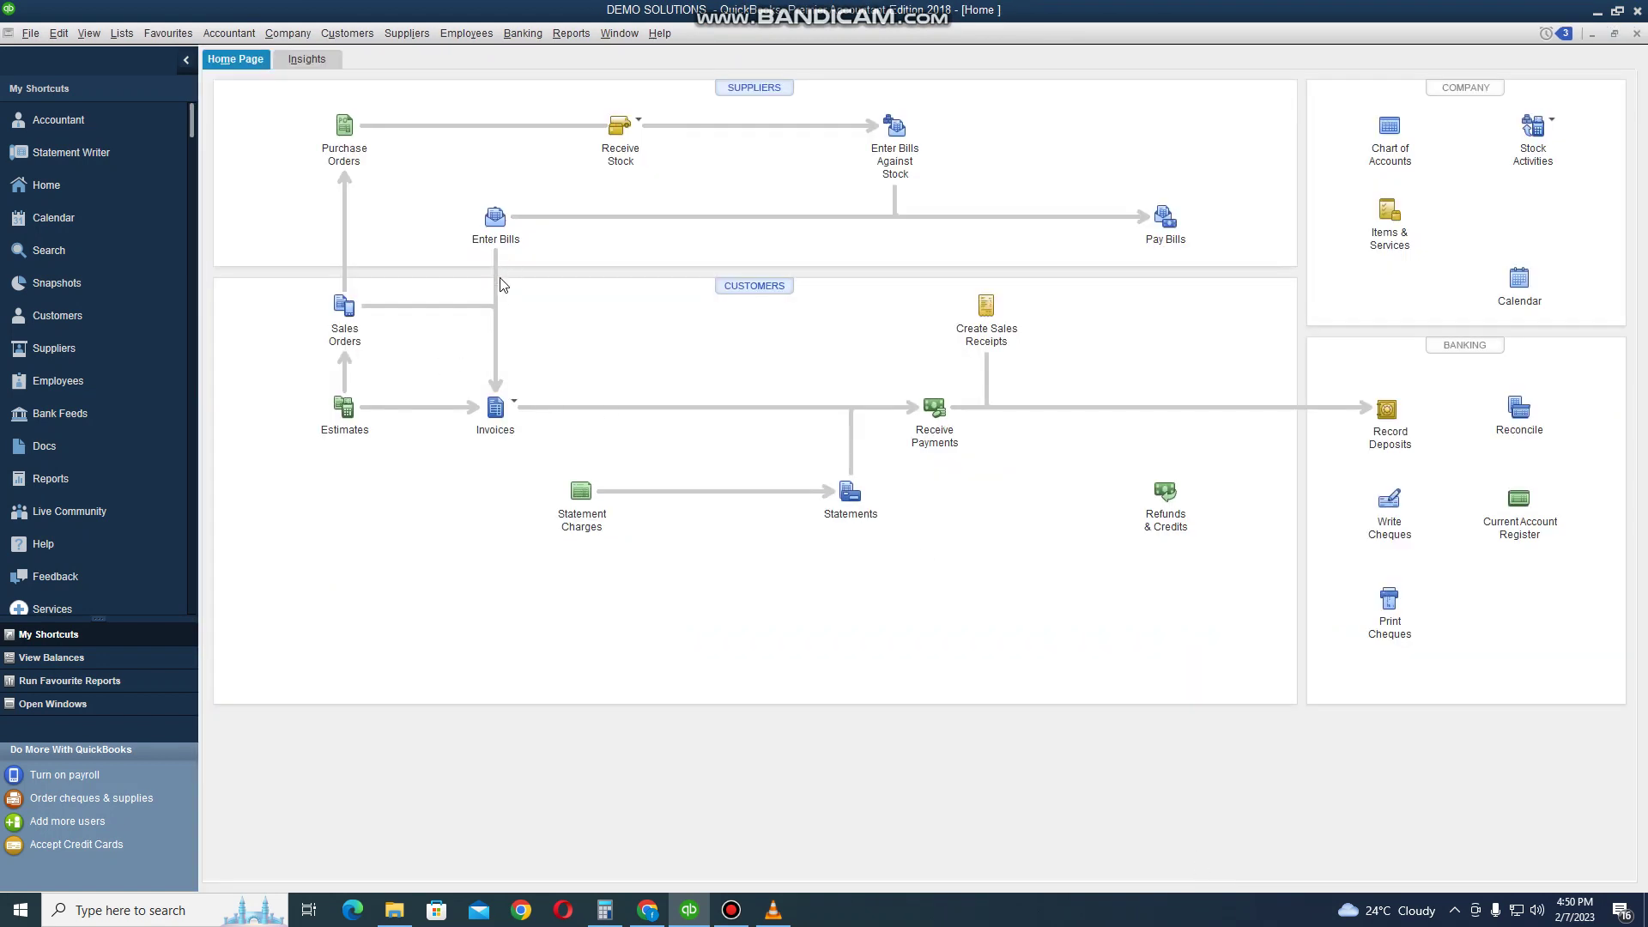